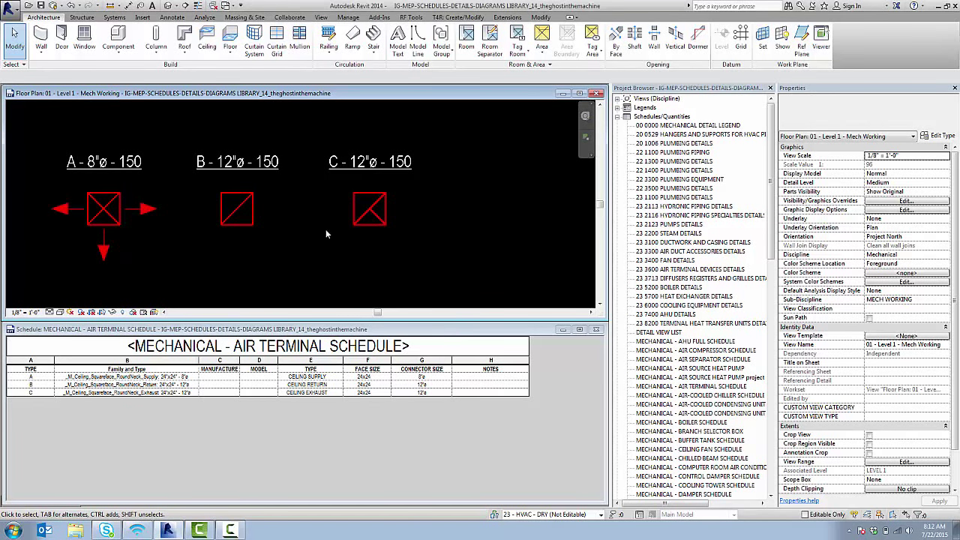
# - Zoom and pan the Level 1 plan to bring diffusers A, B and C into view
pyautogui.scroll(2, 325, 232)
pyautogui.moveTo(325, 232); pyautogui.dragTo(375, 221, button='middle')
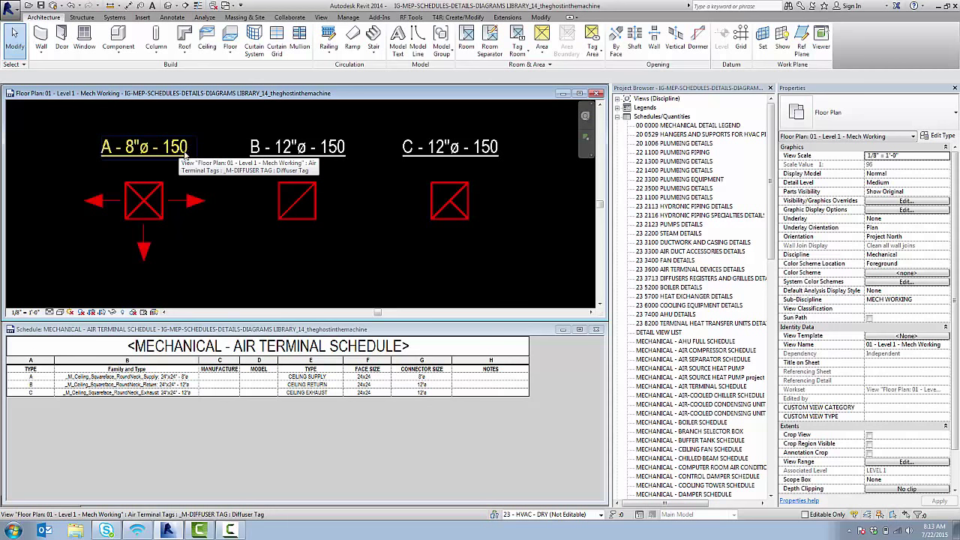
pyautogui.click(287, 331)
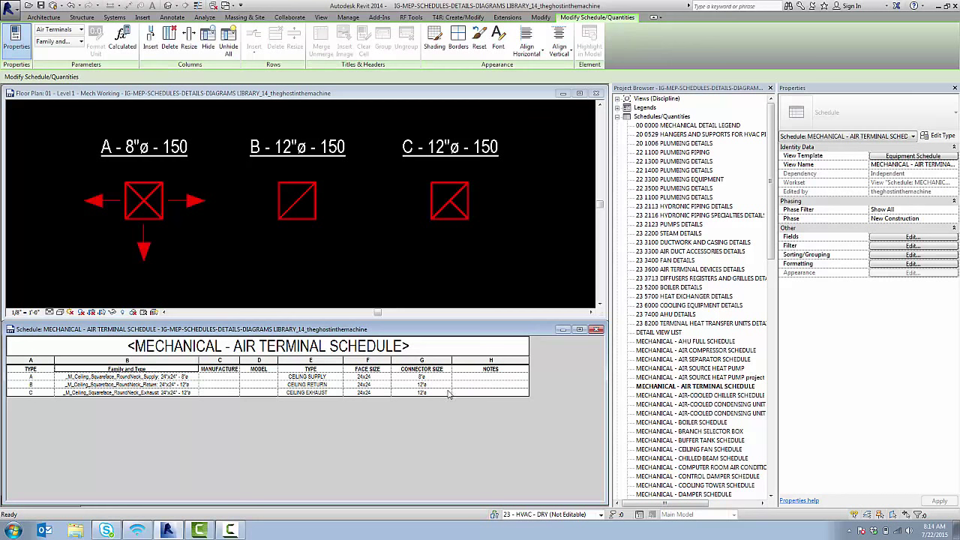
# - Duplicate the Mechanical - Air Terminal Schedule and rename the copy 'working air terminal schedule'
pyautogui.rightClick(705, 386)
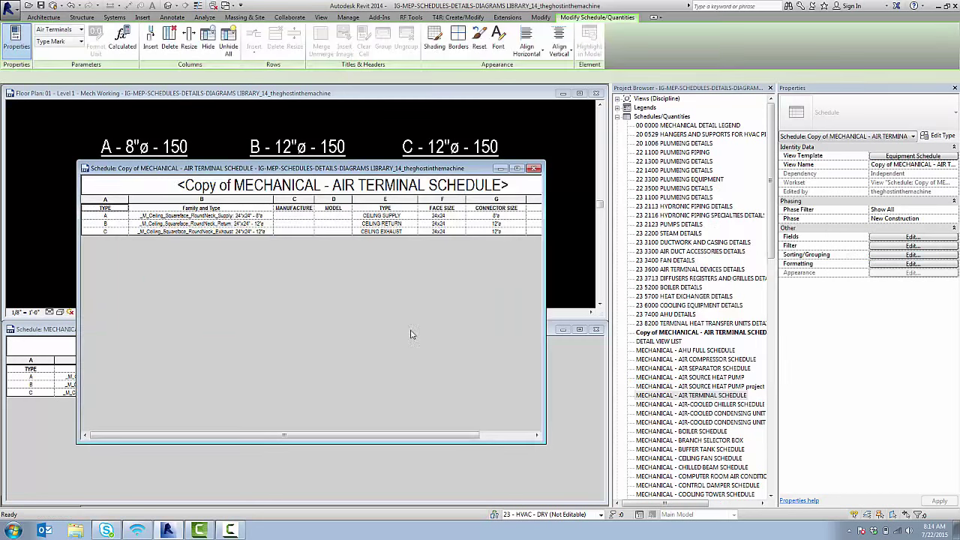
pyautogui.rightClick(688, 334)
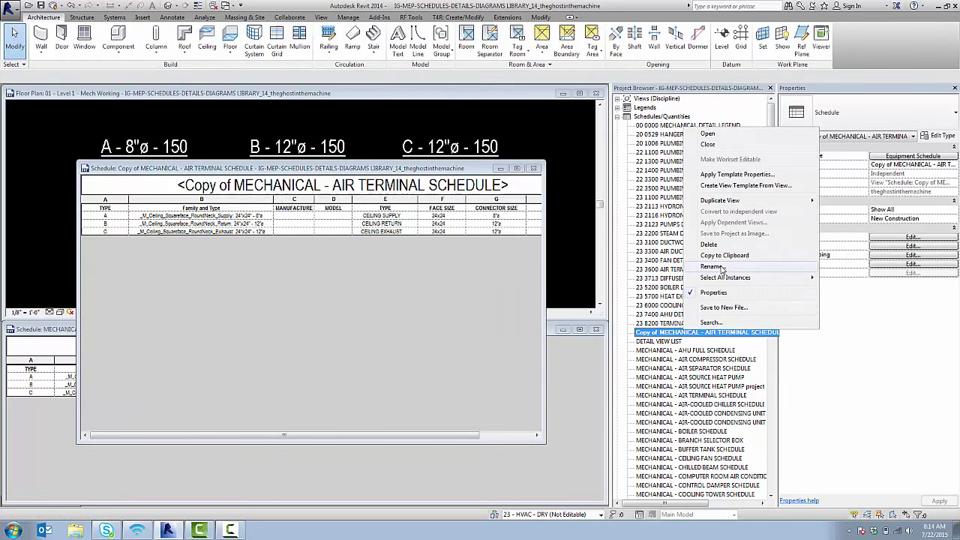
pyautogui.click(715, 268)
pyautogui.write('working air')
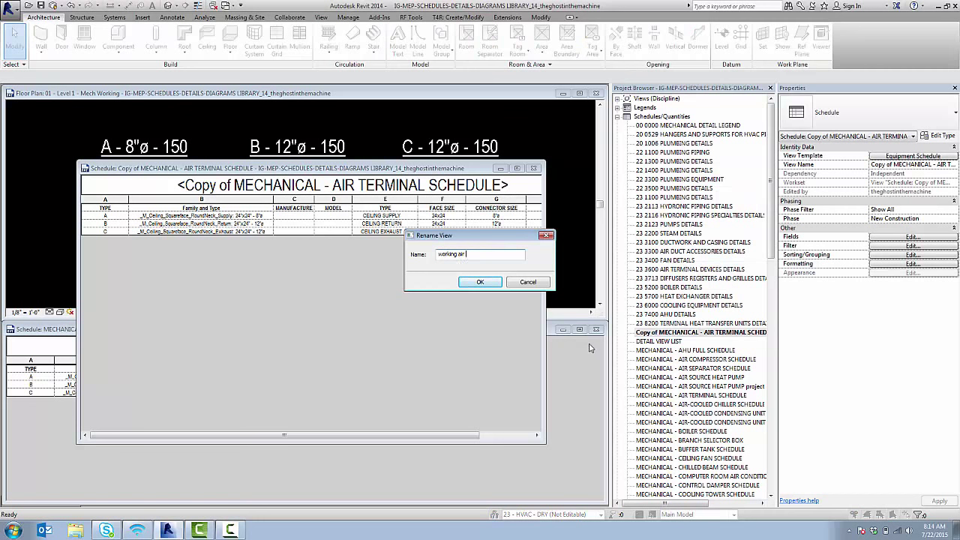
pyautogui.write(' terminal schedule')
pyautogui.press('Return')
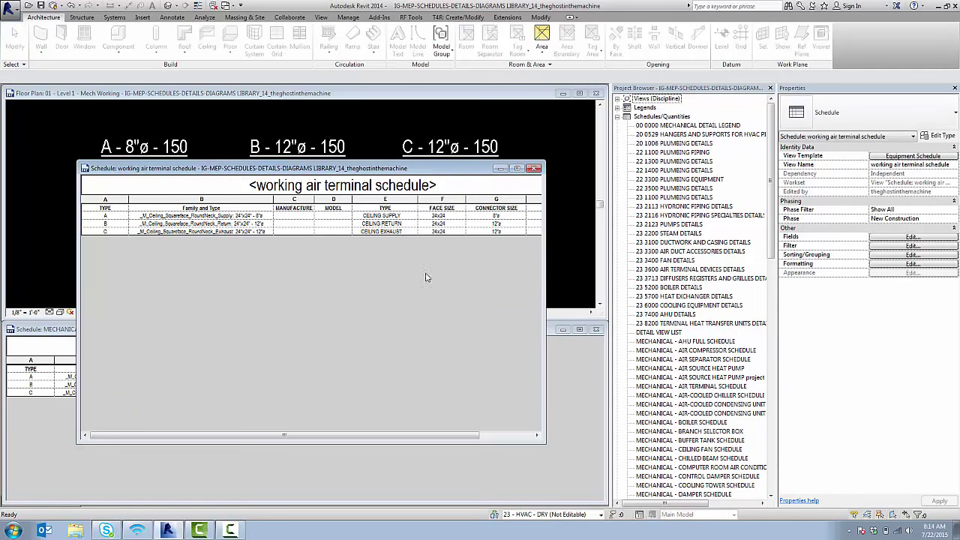
# - Close the Project Browser and enlarge the working schedule to fill the right side
pyautogui.moveTo(451, 169); pyautogui.dragTo(664, 232)
pyautogui.click(770, 88)
pyautogui.moveTo(303, 224); pyautogui.dragTo(440, 85)
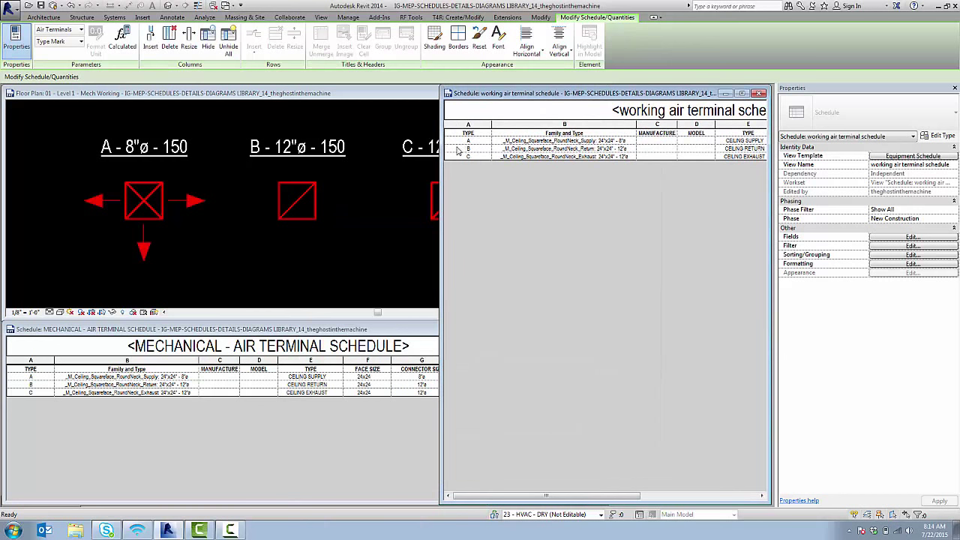
# - Check that both the working and original schedules sort and group by Type Mark
pyautogui.click(908, 255)
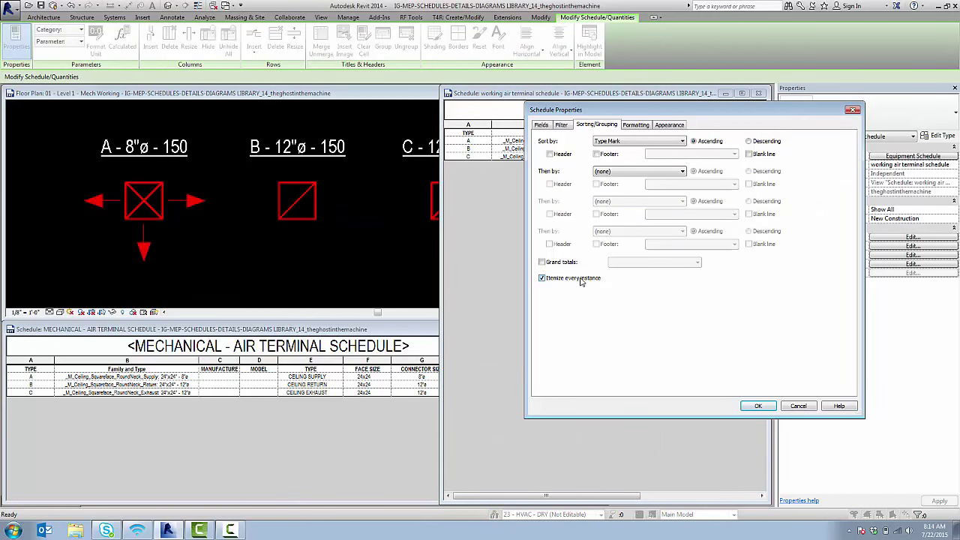
pyautogui.click(757, 405)
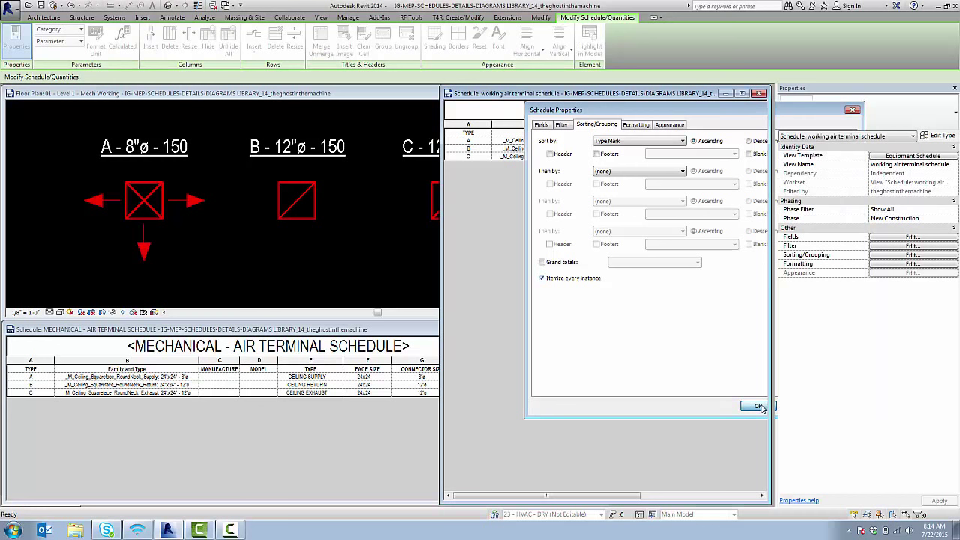
pyautogui.click(278, 332)
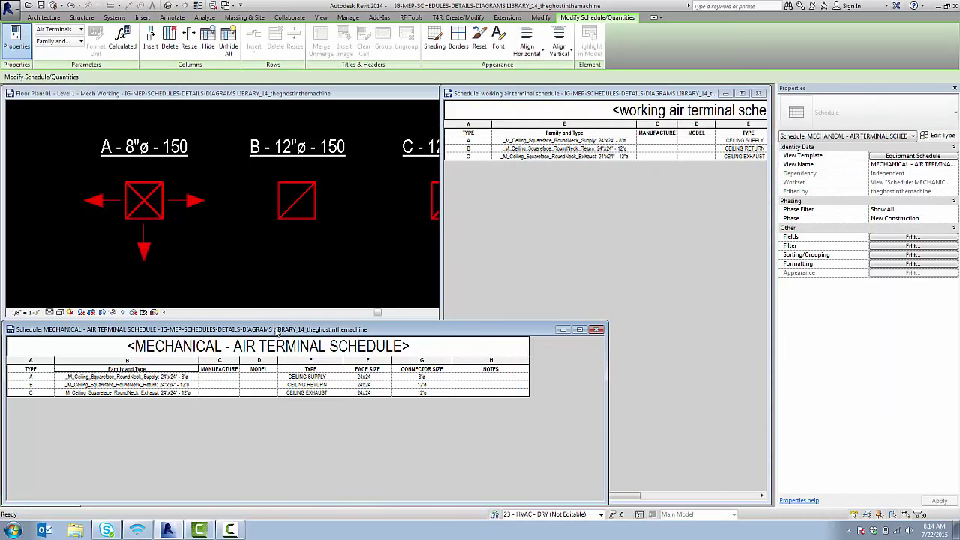
pyautogui.click(892, 256)
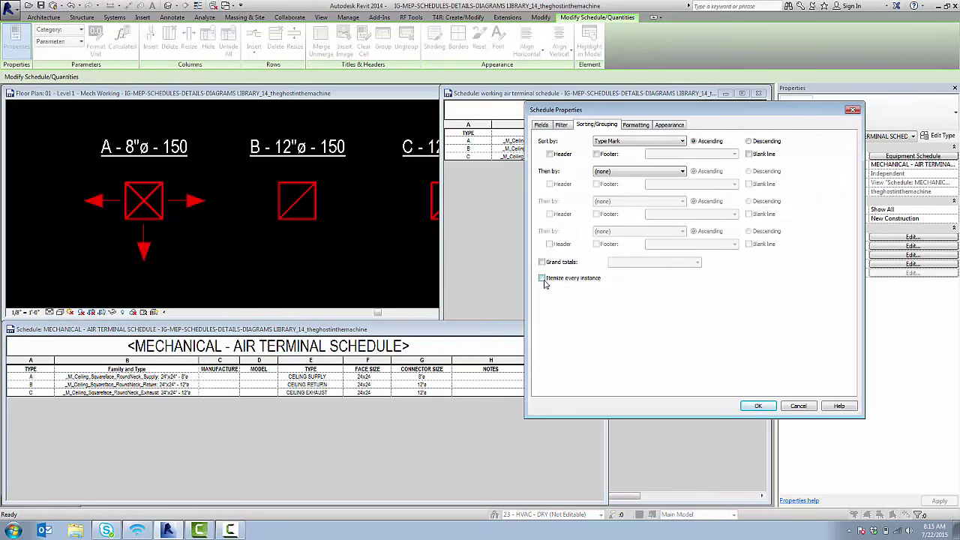
pyautogui.click(756, 406)
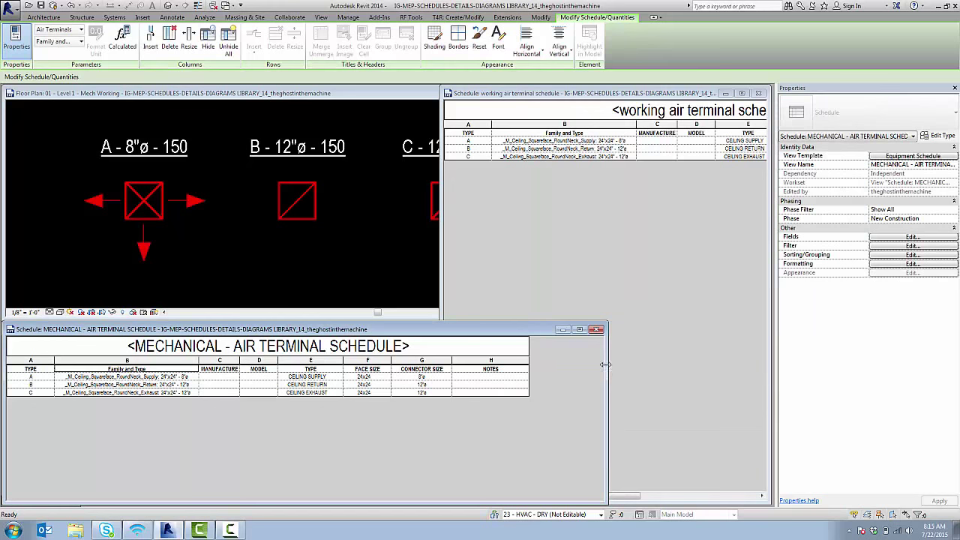
# - Narrow the original schedule window, widen the floor plan and make the plan active
pyautogui.moveTo(604, 364); pyautogui.dragTo(452, 358)
pyautogui.moveTo(440, 218)
pyautogui.mouseDown()
pyautogui.moveTo(607, 218)
pyautogui.moveTo(447, 225)
pyautogui.mouseUp()
pyautogui.click(347, 212)
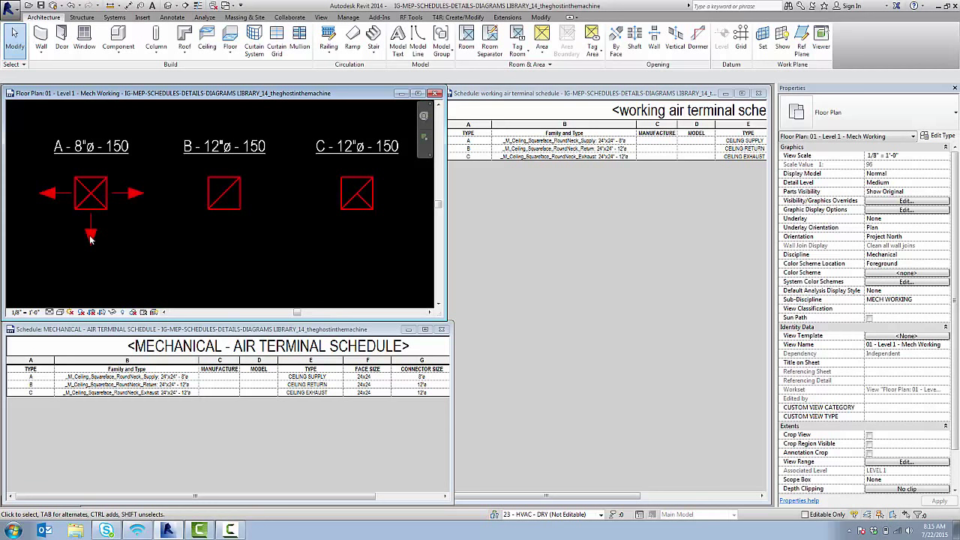
pyautogui.click(106, 212)
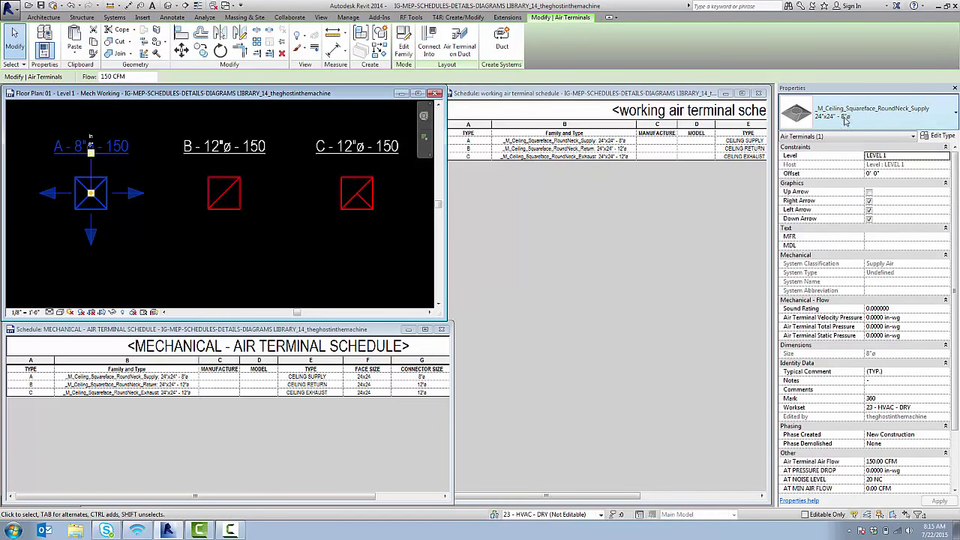
pyautogui.click(856, 119)
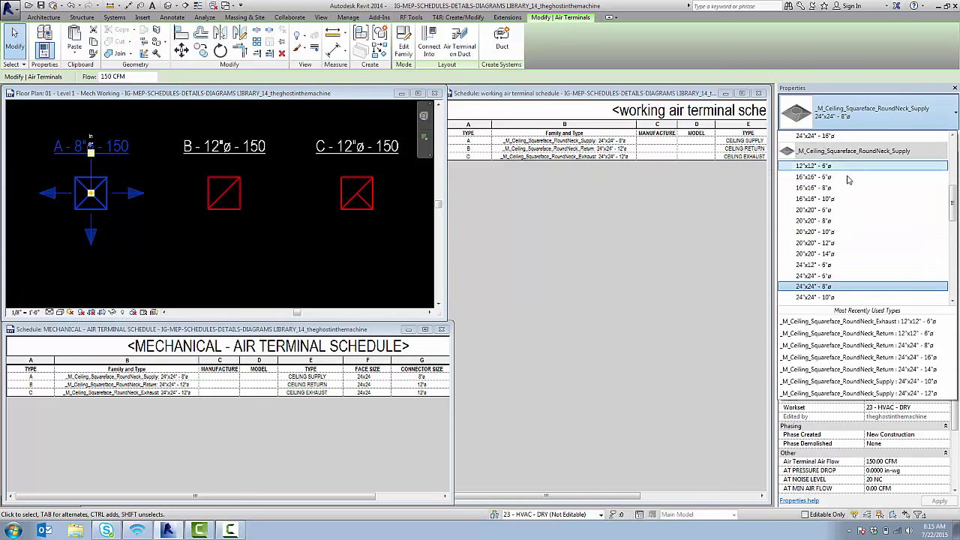
pyautogui.scroll(-2, 844, 209)
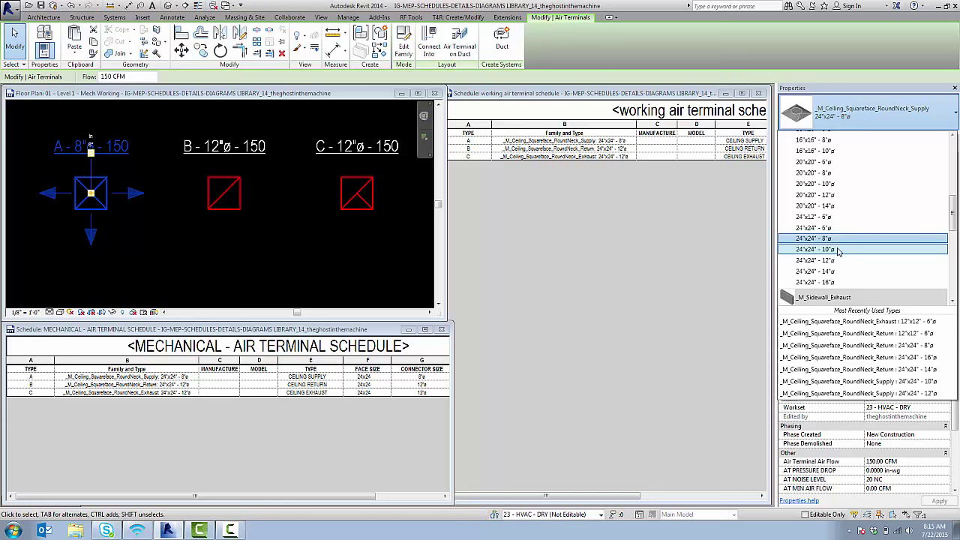
pyautogui.scroll(1, 822, 240)
pyautogui.scroll(-1, 797, 272)
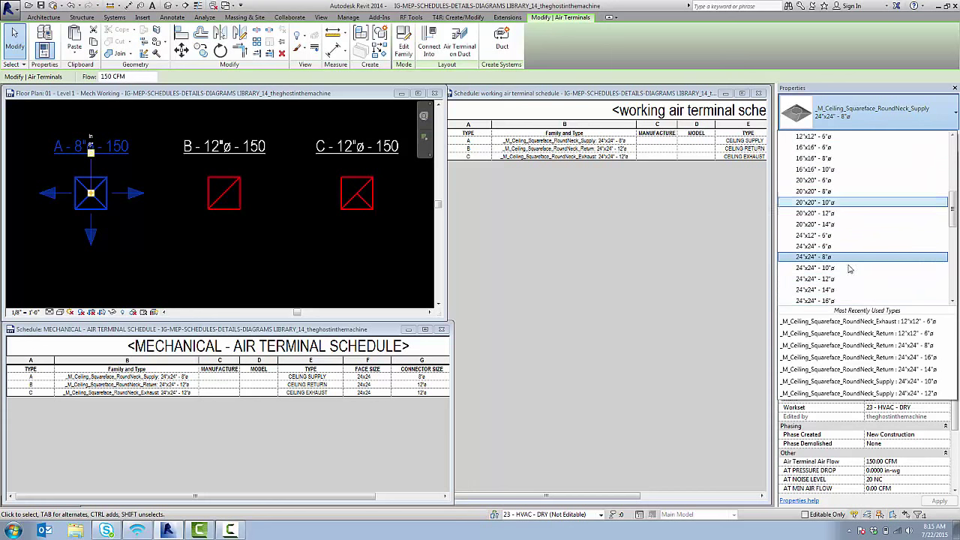
pyautogui.press('Escape')
pyautogui.press('Escape')
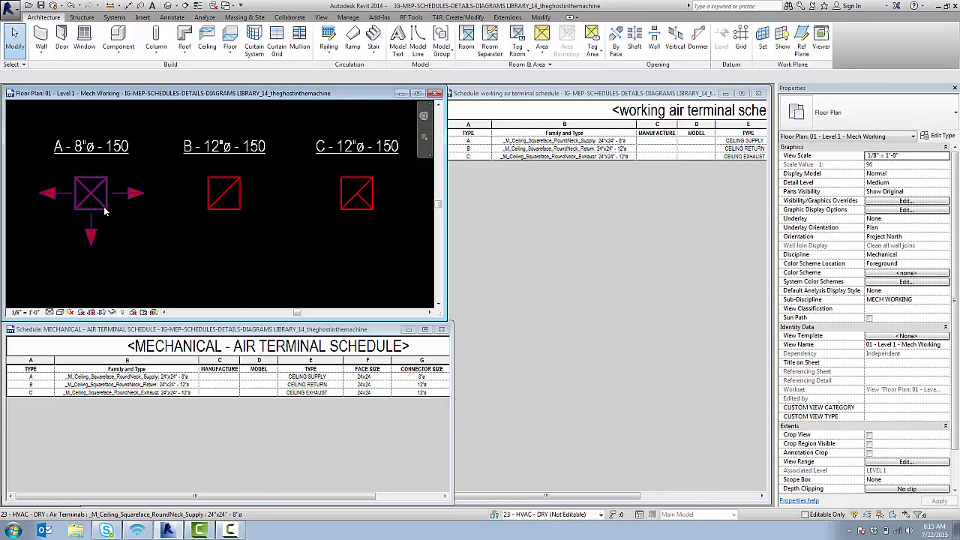
# - Copy supply terminal A and paste three copies stacked in a column below it
pyautogui.click(98, 203)
pyautogui.scroll(-2, 144, 176)
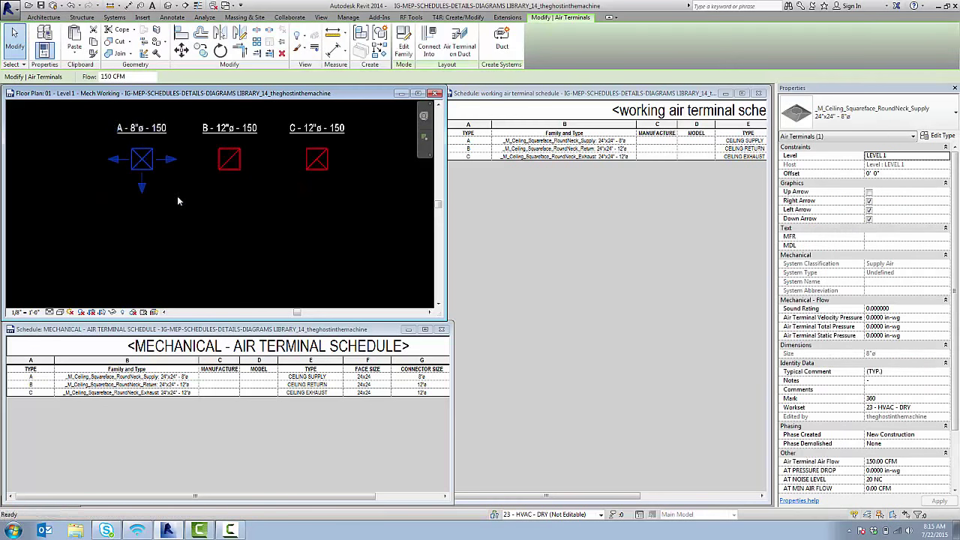
pyautogui.press('c')
pyautogui.press('o')
pyautogui.click(177, 195)
pyautogui.click(124, 295)
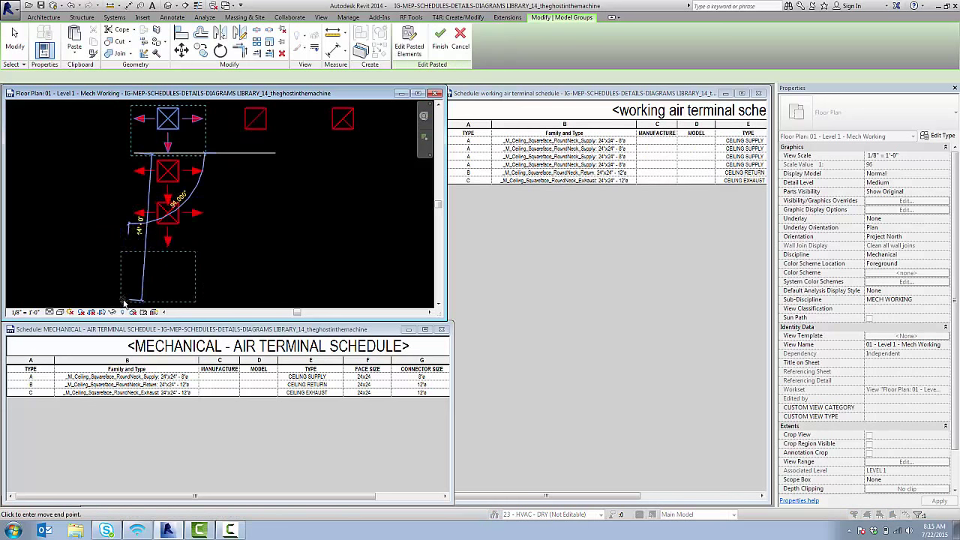
pyautogui.moveTo(142, 216); pyautogui.dragTo(146, 269)
pyautogui.click(222, 218)
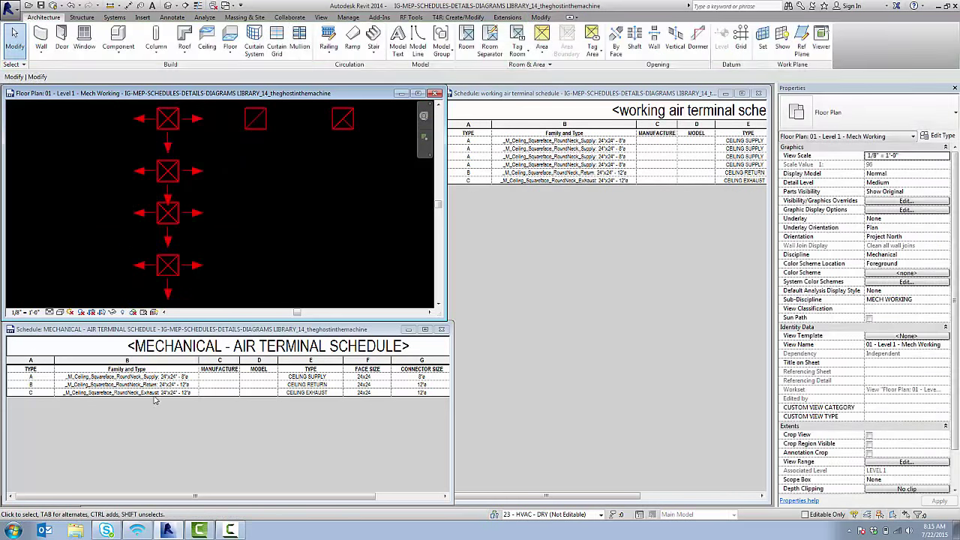
pyautogui.click(98, 379)
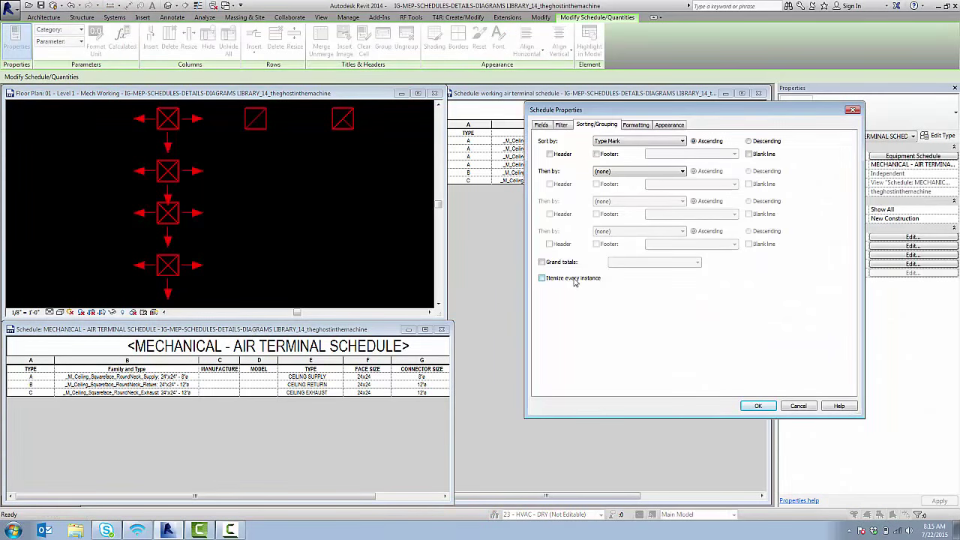
# - Review the schedule settings, close them, and switch to the working air terminal schedule
pyautogui.moveTo(614, 116); pyautogui.dragTo(537, 197)
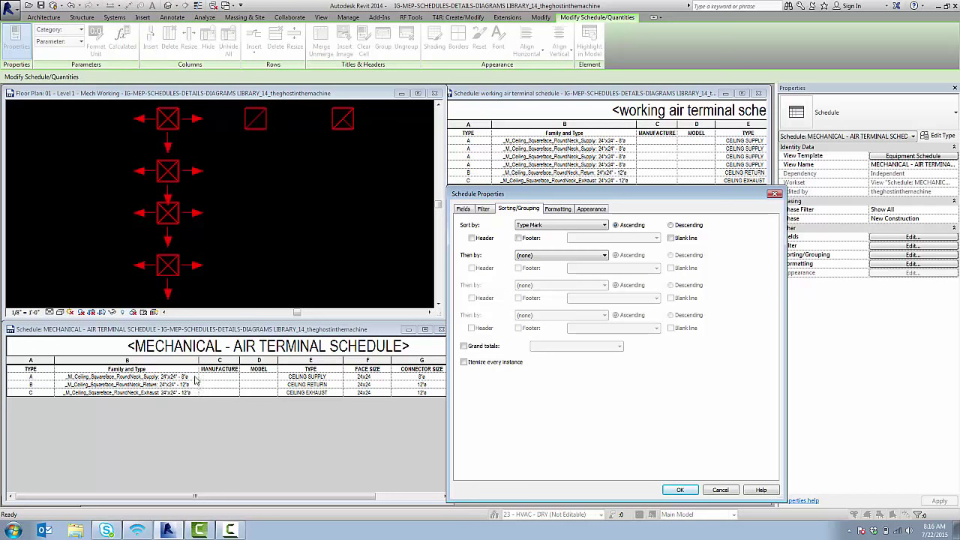
pyautogui.click(680, 489)
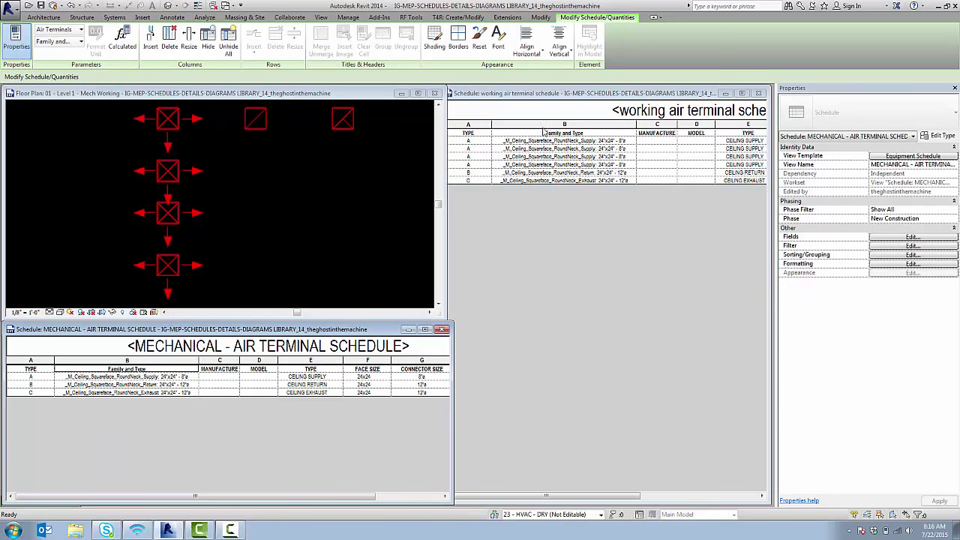
pyautogui.click(566, 100)
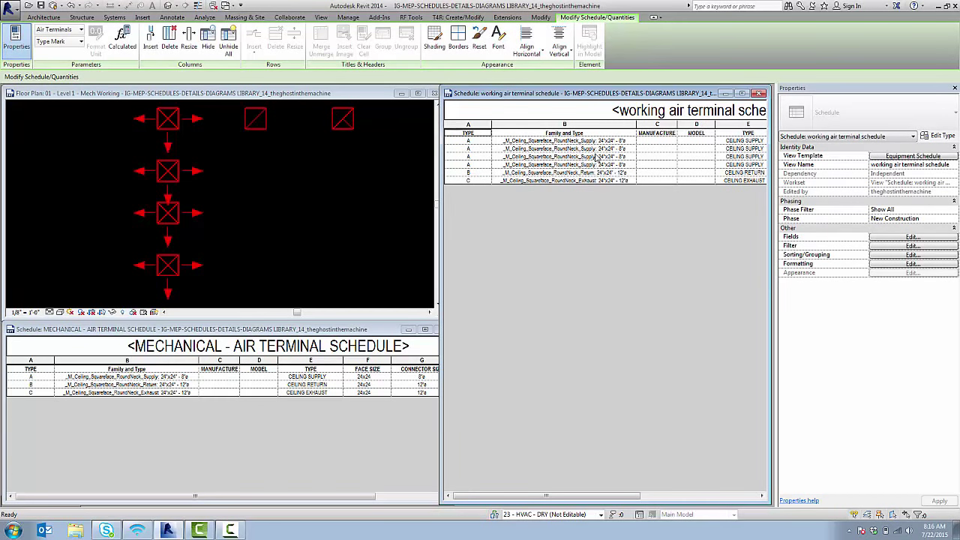
pyautogui.moveTo(559, 497)
pyautogui.mouseDown()
pyautogui.moveTo(679, 497)
pyautogui.moveTo(559, 497)
pyautogui.mouseUp()
# - Change the bottom and third supply diffusers to the 24"x24" - 12ø type
pyautogui.click(165, 263)
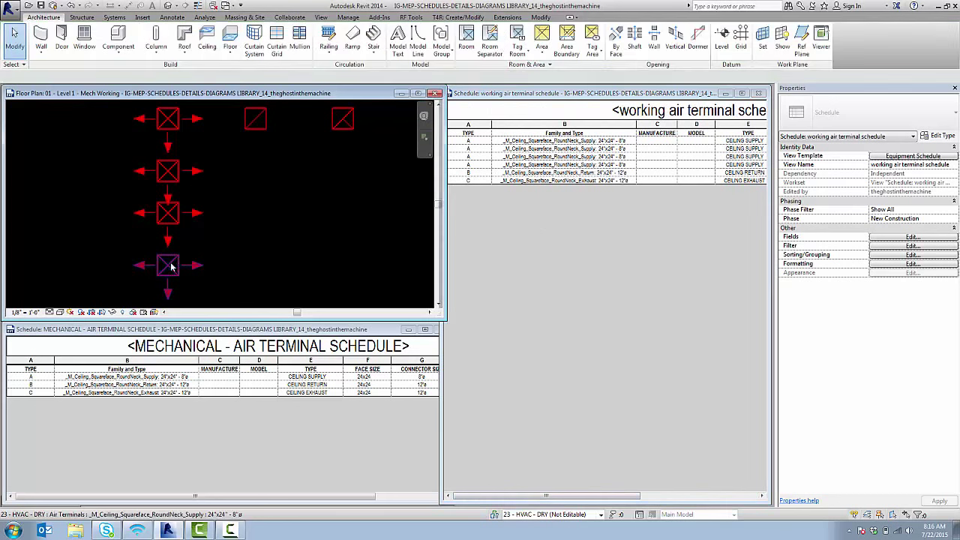
pyautogui.click(167, 265)
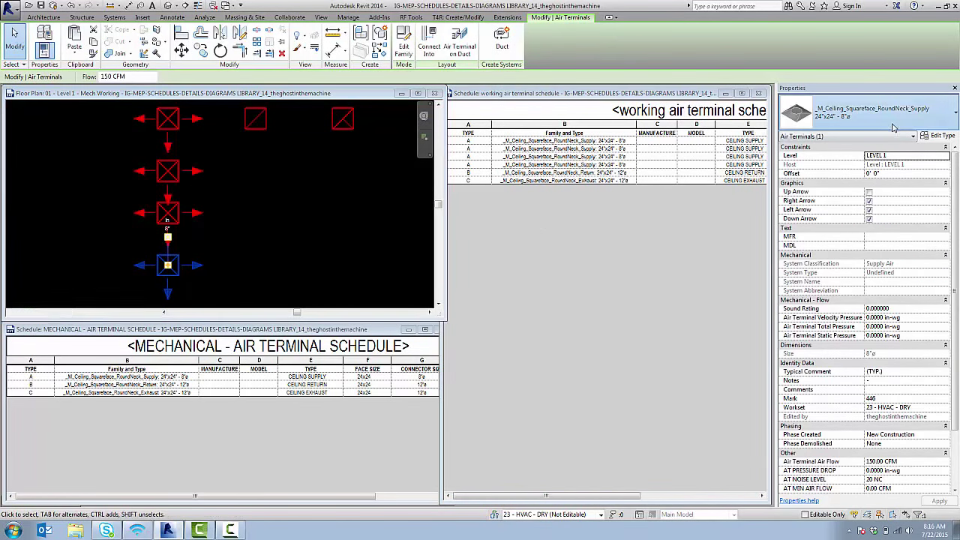
pyautogui.click(892, 116)
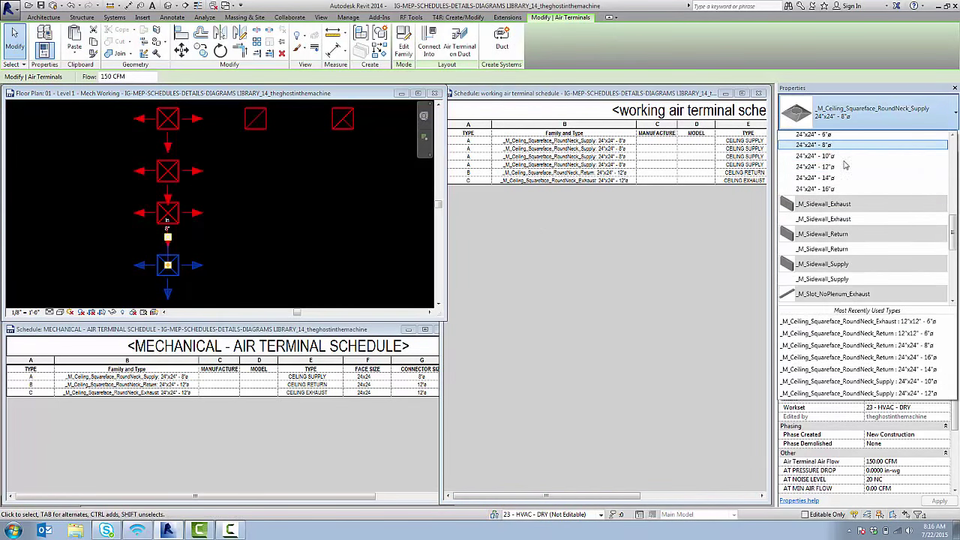
pyautogui.click(846, 171)
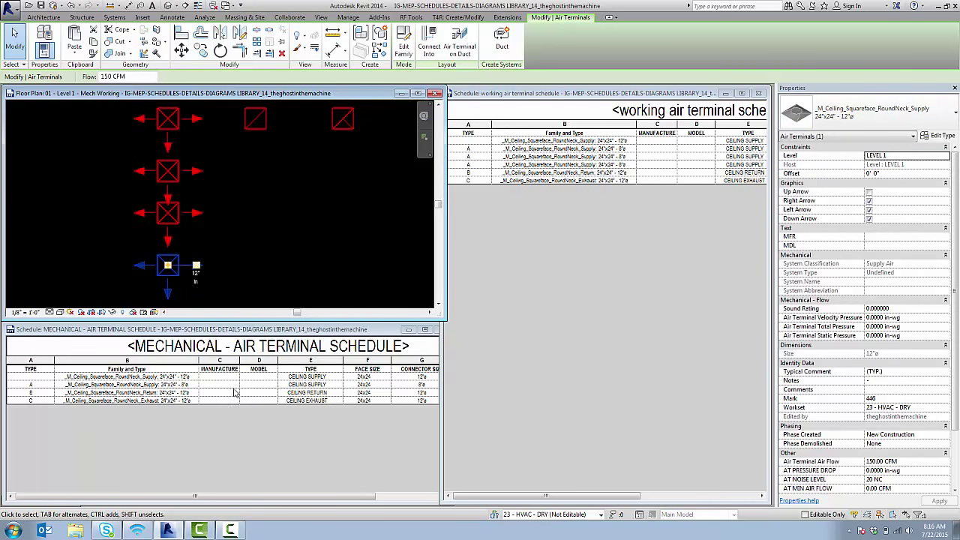
pyautogui.click(308, 210)
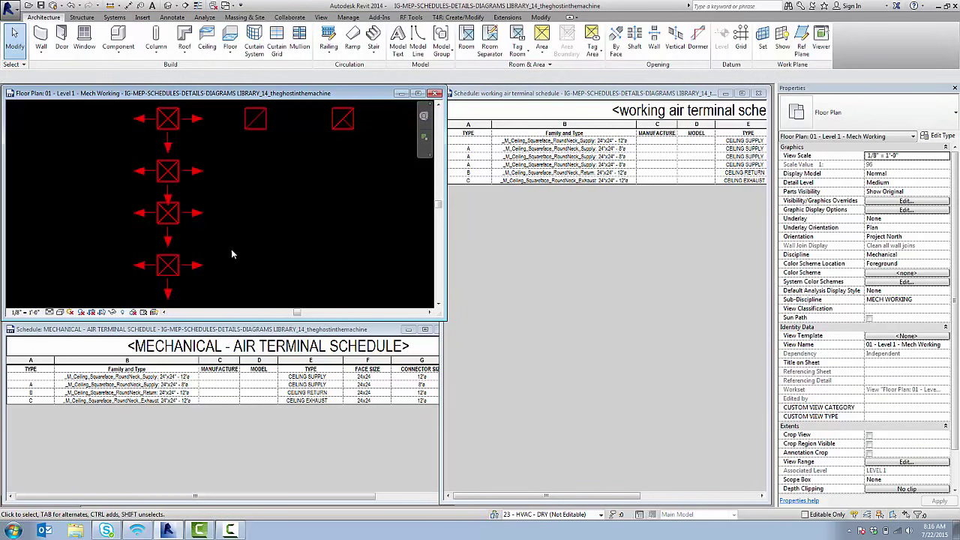
pyautogui.click(168, 213)
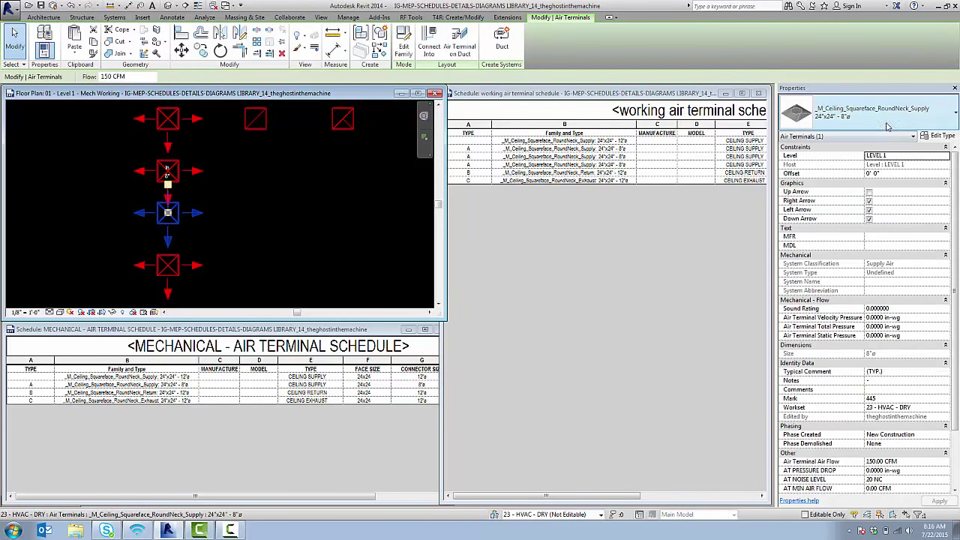
pyautogui.click(888, 126)
pyautogui.click(859, 174)
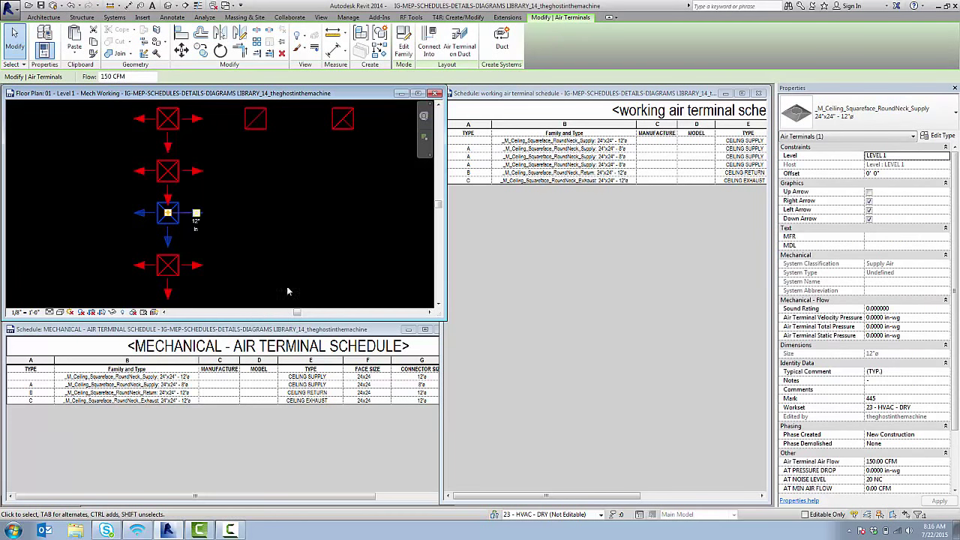
pyautogui.click(285, 281)
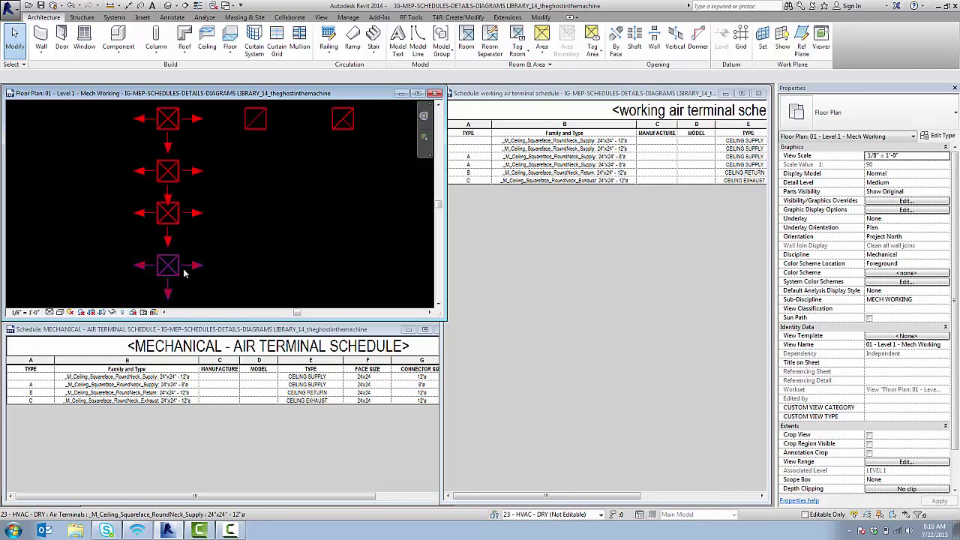
# - Check the working schedule, then pan the plan so the diffuser tags show
pyautogui.click(472, 150)
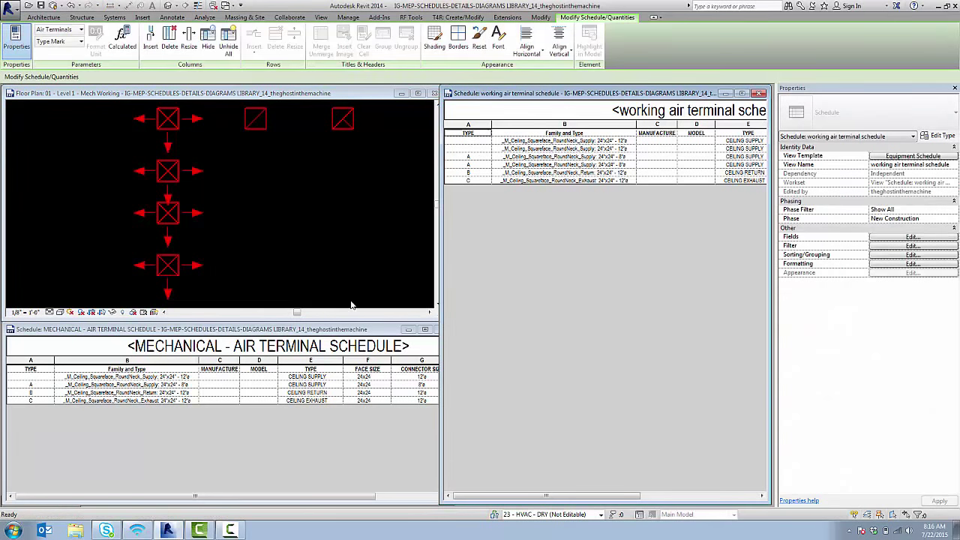
pyautogui.click(285, 243)
pyautogui.moveTo(305, 235); pyautogui.dragTo(191, 255, button='middle')
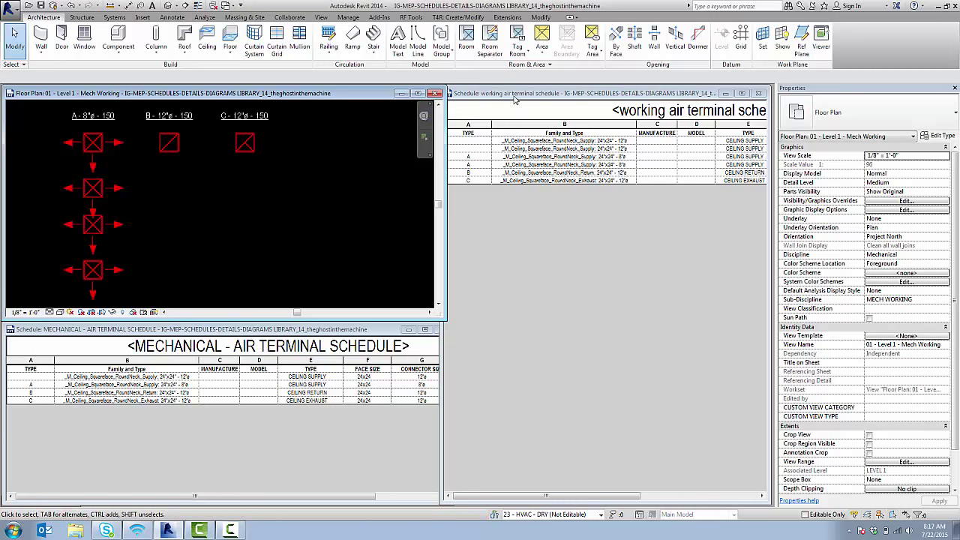
# - Give the 12ø supply type the Type Mark A, applying it to all elements of that type
pyautogui.click(53, 385)
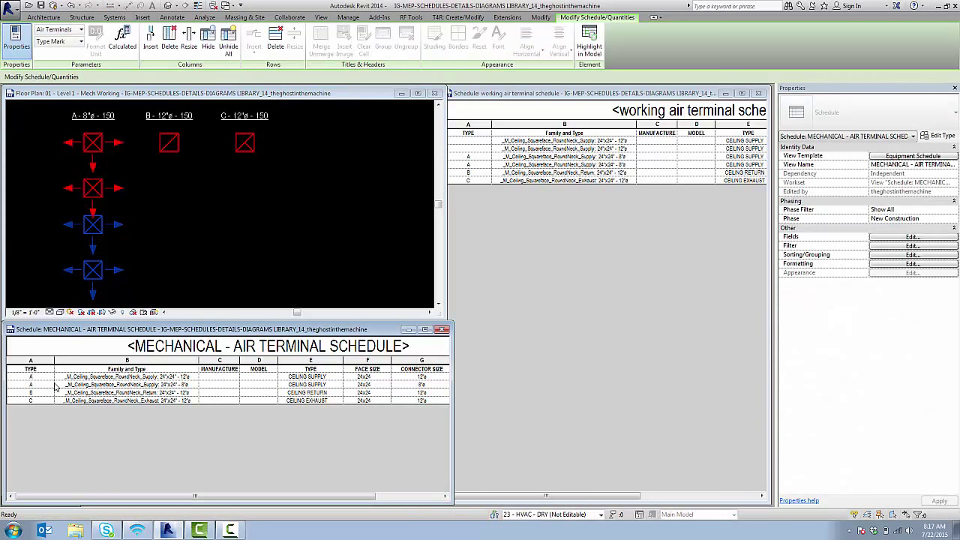
pyautogui.click(54, 386)
pyautogui.click(515, 288)
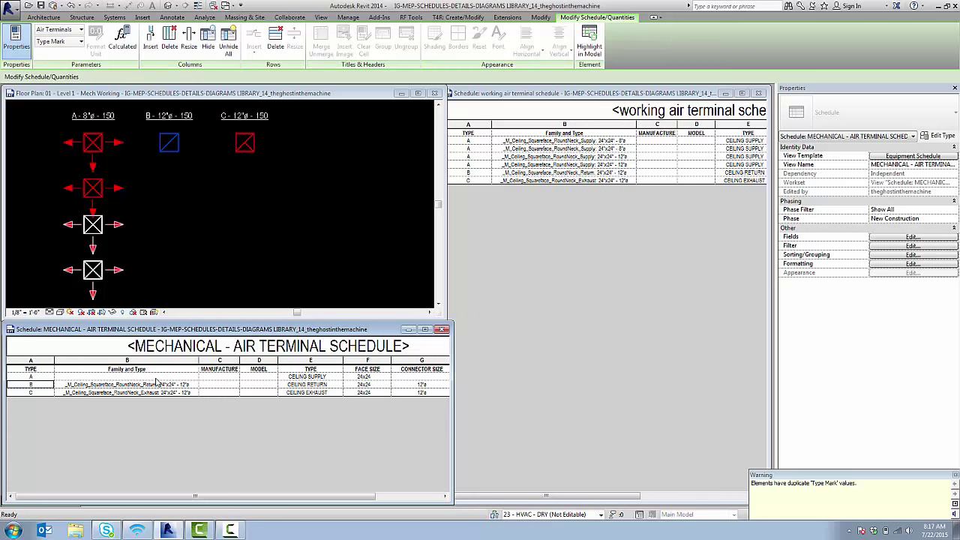
# - Inspect row A's Family and Type and Connector Size cells in the schedule
pyautogui.click(154, 376)
pyautogui.moveTo(231, 496); pyautogui.dragTo(296, 495)
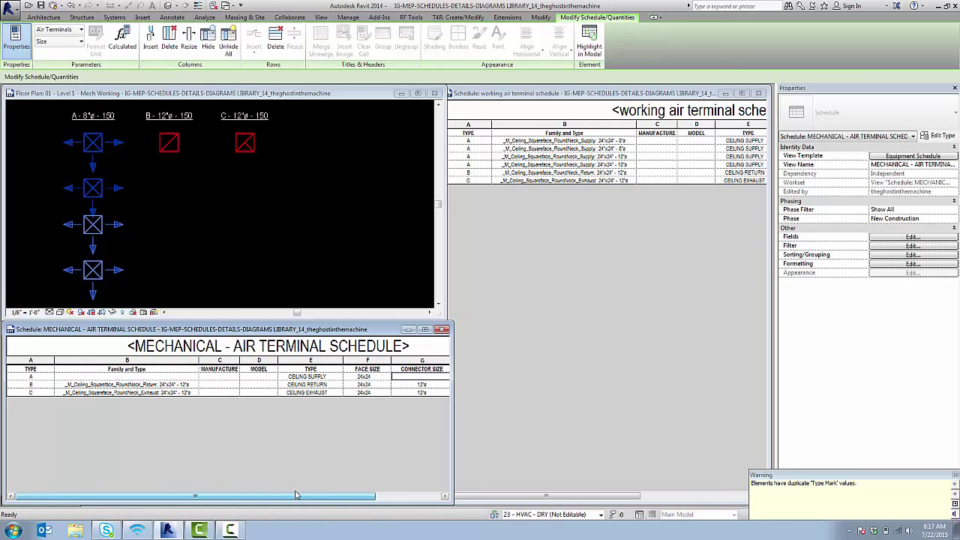
pyautogui.click(133, 376)
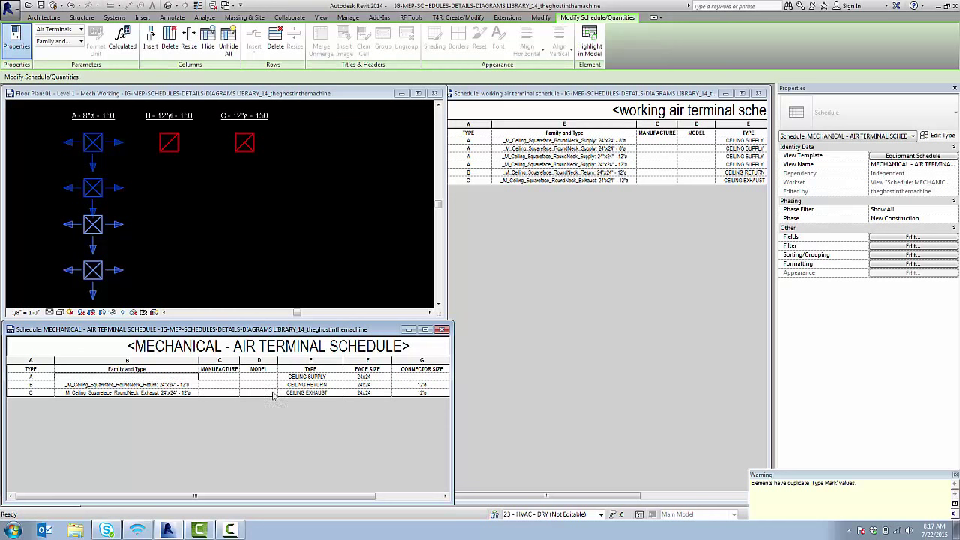
pyautogui.click(422, 377)
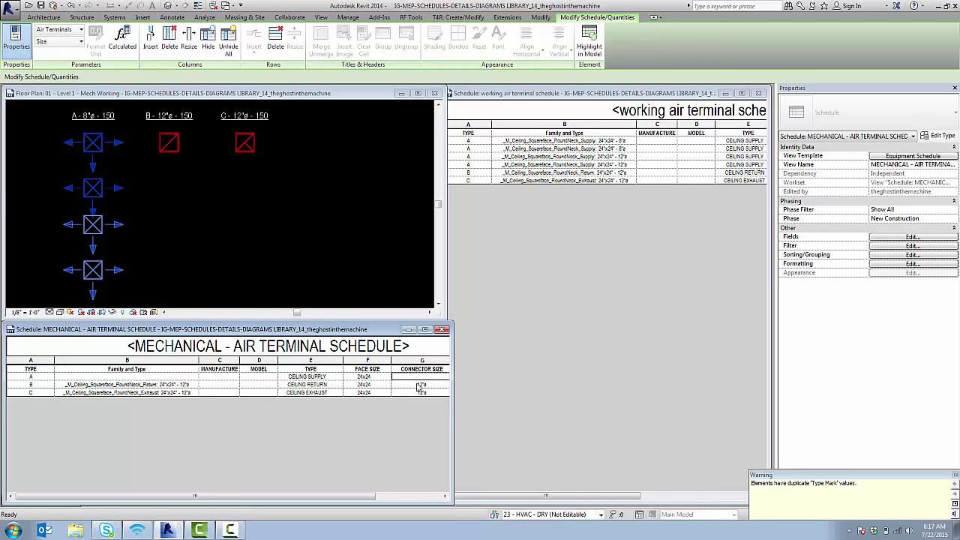
pyautogui.click(171, 378)
pyautogui.click(405, 379)
pyautogui.click(156, 378)
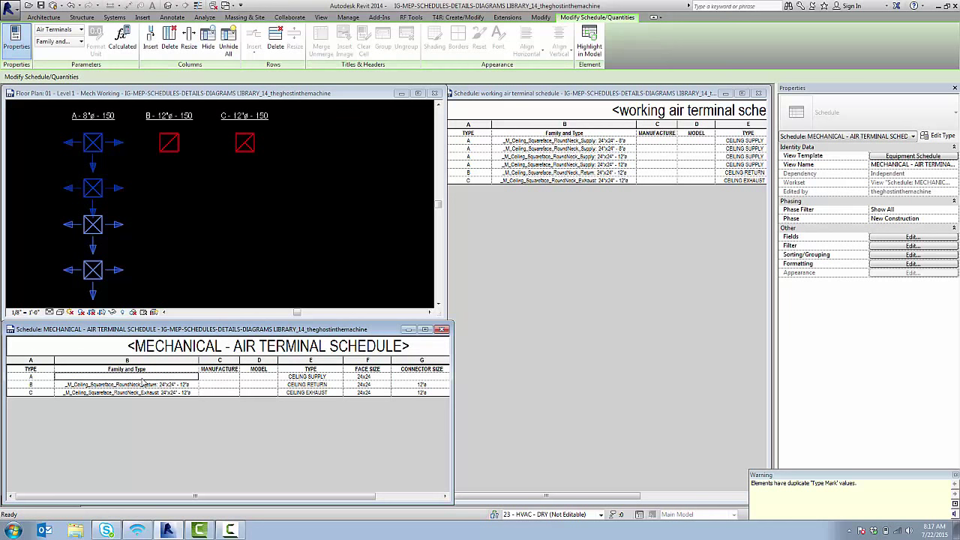
pyautogui.click(420, 378)
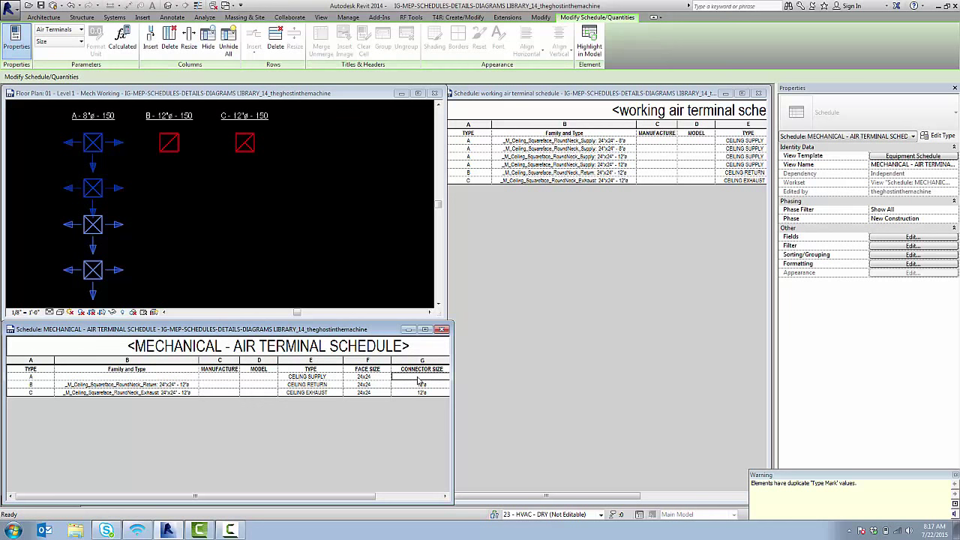
# - Scroll the schedule sideways and narrow the Connector Size column
pyautogui.moveTo(361, 496); pyautogui.dragTo(397, 497)
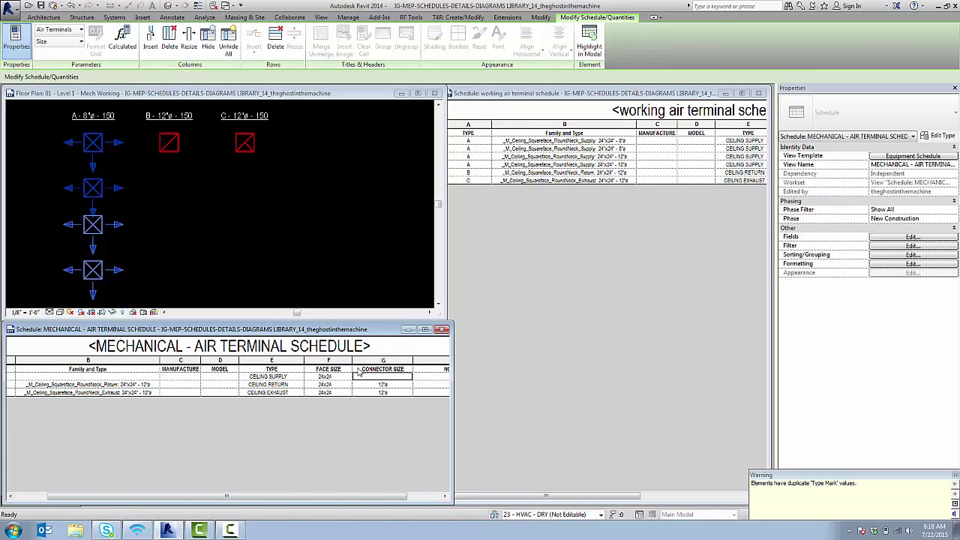
pyautogui.moveTo(359, 497); pyautogui.dragTo(329, 497)
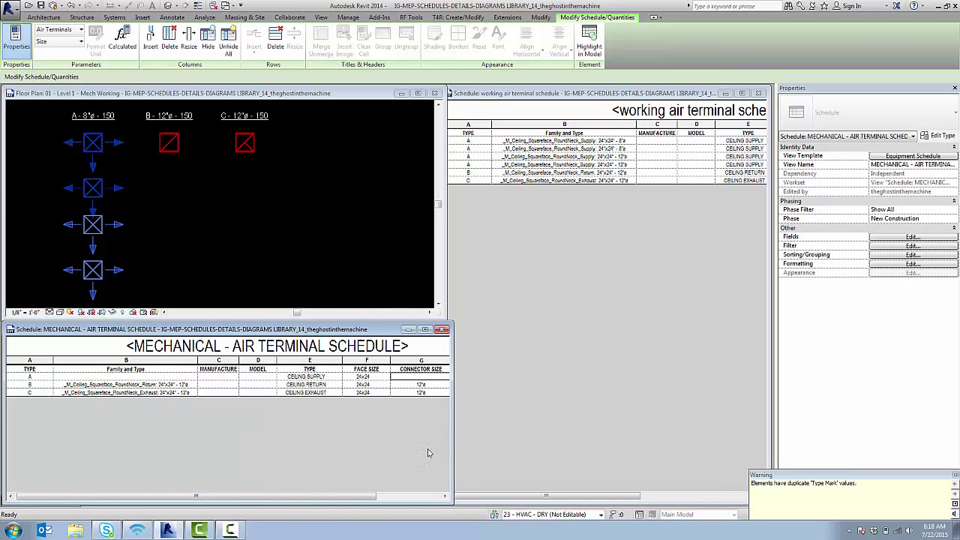
pyautogui.moveTo(357, 498); pyautogui.dragTo(415, 498)
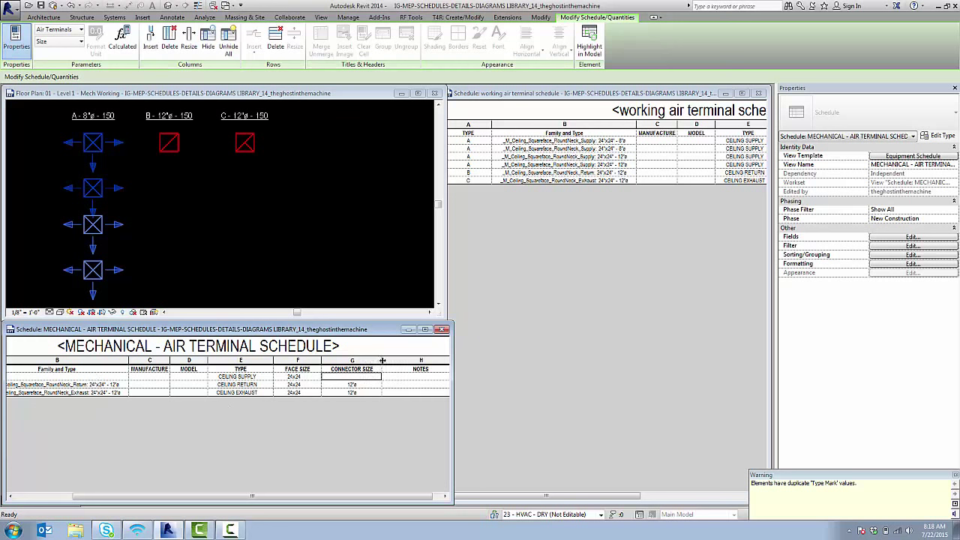
pyautogui.moveTo(382, 361); pyautogui.dragTo(378, 362)
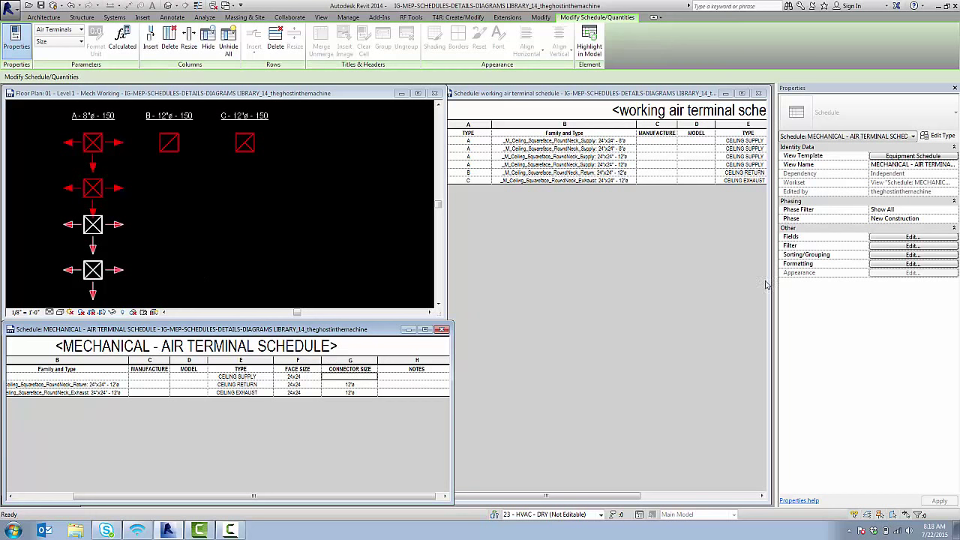
pyautogui.click(894, 238)
# - Add Type Comments to the scheduled fields and move it up to sit below Size
pyautogui.click(529, 383)
pyautogui.scroll(-1, 523, 386)
pyautogui.scroll(-3, 523, 386)
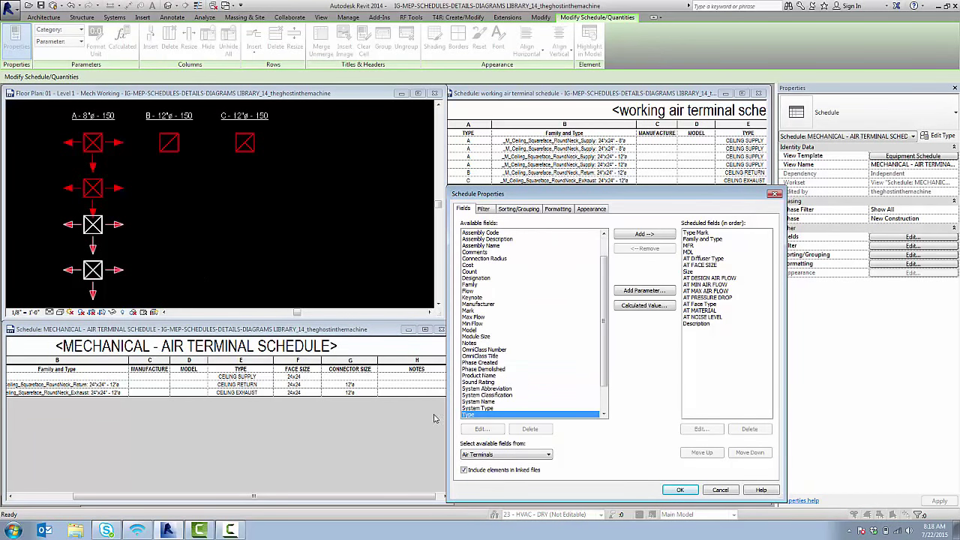
pyautogui.click(493, 395)
pyautogui.click(487, 389)
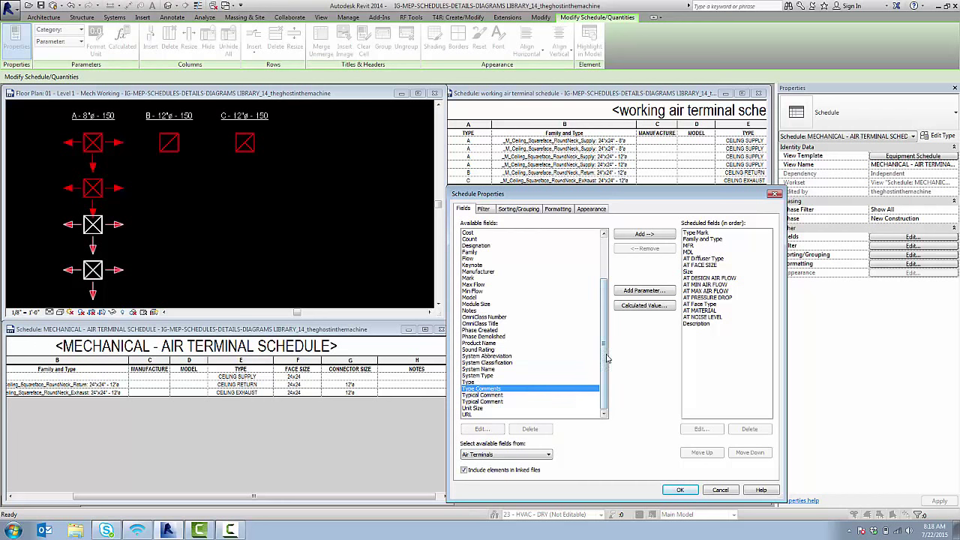
pyautogui.click(644, 234)
pyautogui.click(702, 452)
pyautogui.click(702, 453)
pyautogui.click(702, 452)
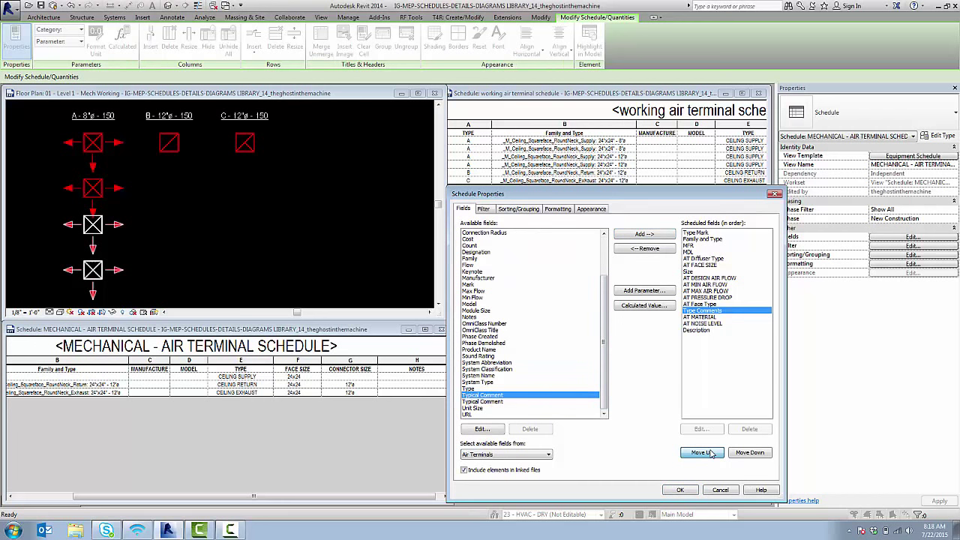
pyautogui.click(702, 453)
pyautogui.click(702, 452)
pyautogui.click(702, 453)
pyautogui.click(702, 452)
pyautogui.click(702, 452)
# - Set the Type Comments heading to CONNECTOR SIZE and mark the Size field hidden
pyautogui.click(558, 209)
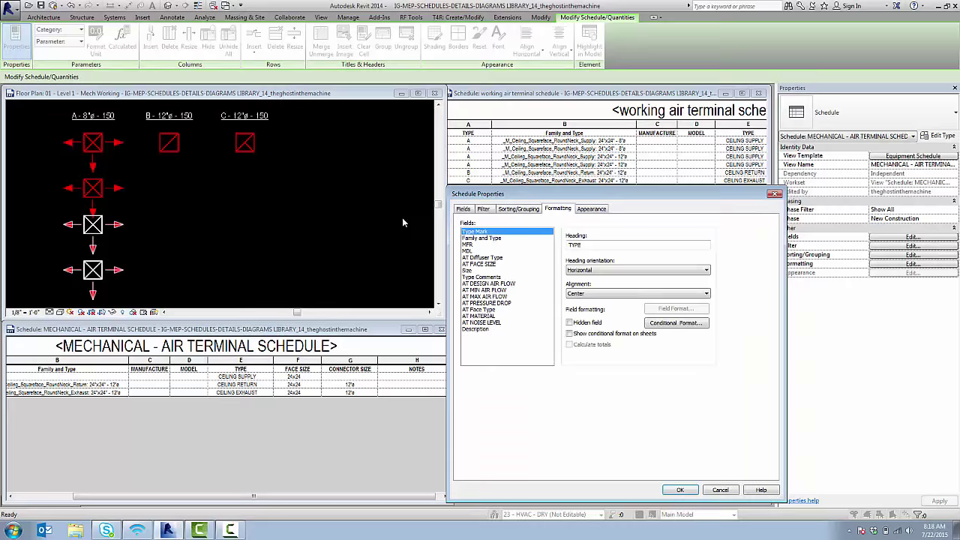
pyautogui.click(491, 278)
pyautogui.moveTo(617, 247); pyautogui.dragTo(562, 261)
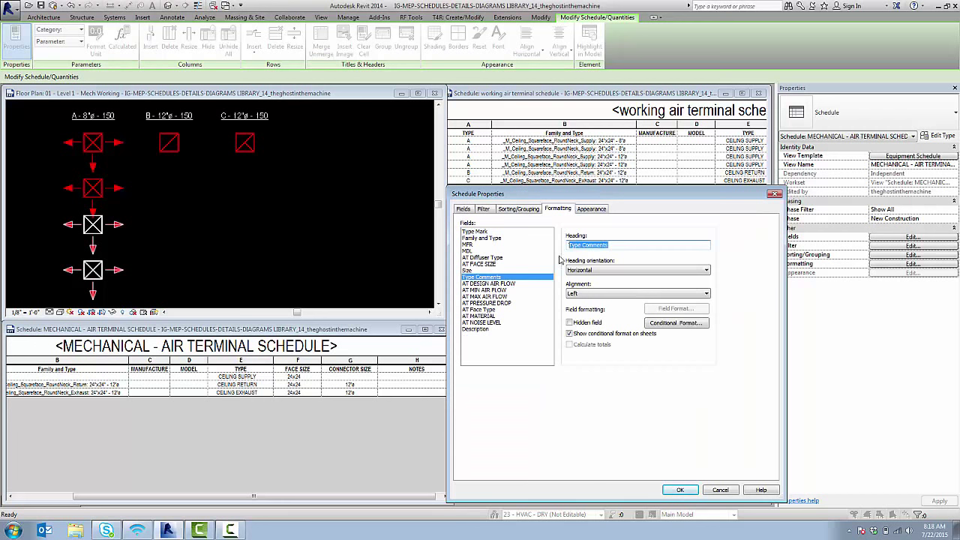
pyautogui.write('St')
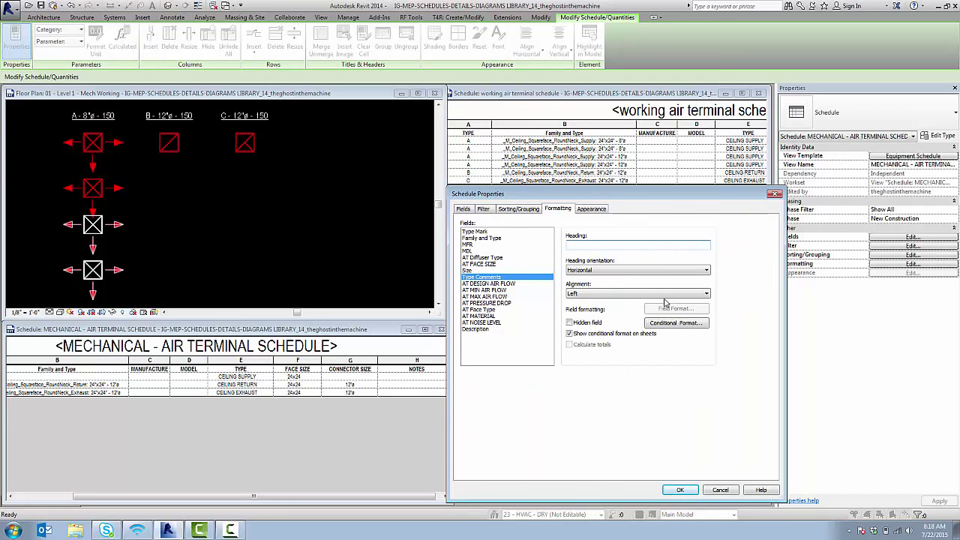
pyautogui.write('NNECTOR SIZE')
pyautogui.press('Tab')
pyautogui.press('Tab')
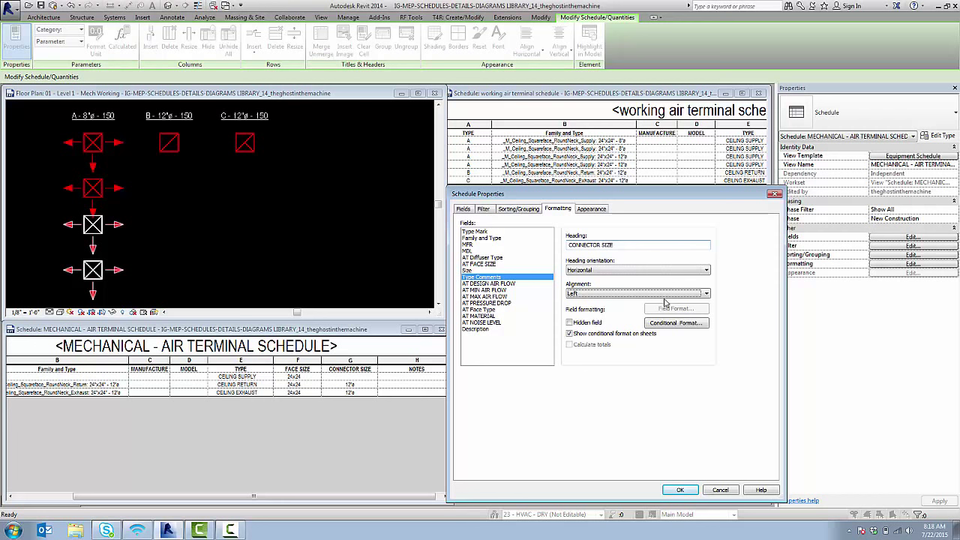
pyautogui.press('Down')
pyautogui.click(471, 271)
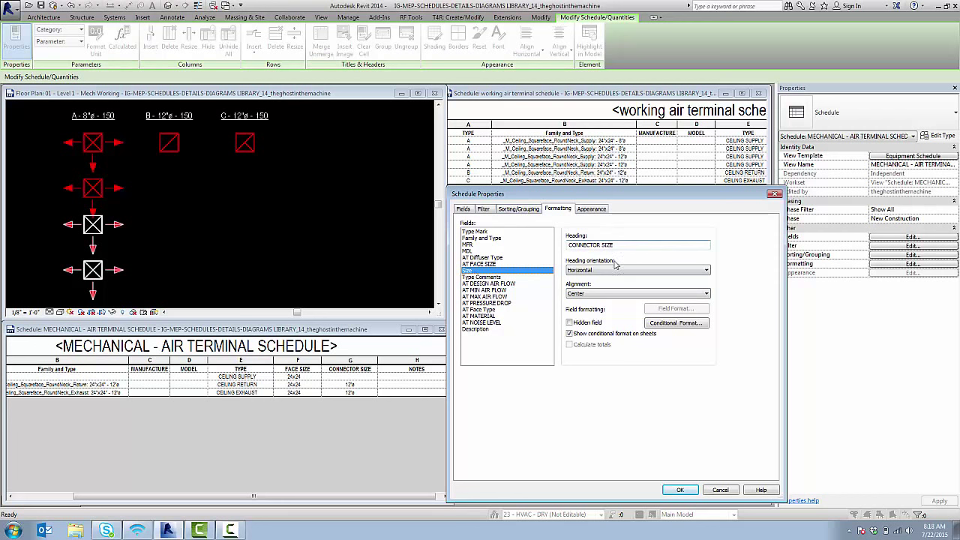
pyautogui.click(585, 322)
# - Apply the field changes and clear SEE DRAWINGS from the supply row's Connector Size
pyautogui.click(679, 490)
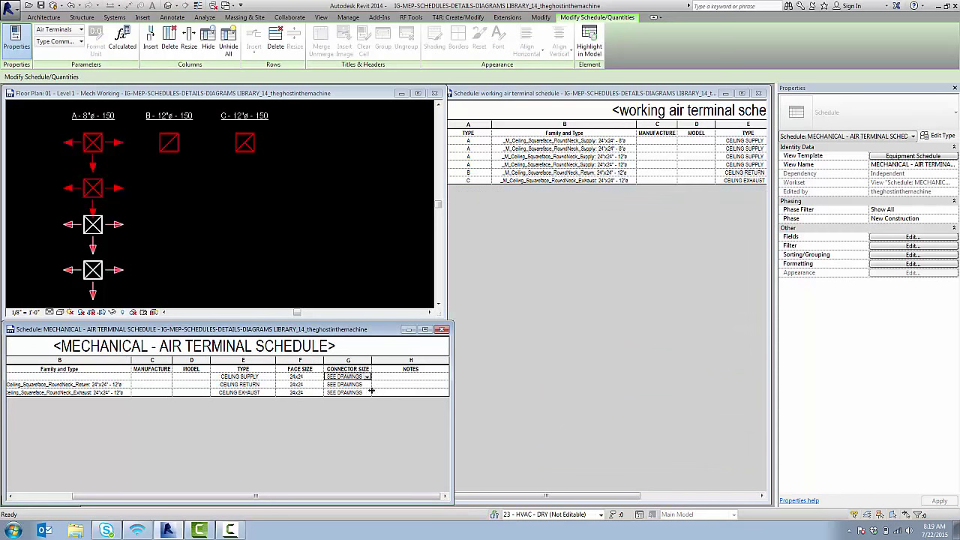
pyautogui.click(353, 377)
pyautogui.press('BackSpace')
pyautogui.press('BackSpace')
pyautogui.press('BackSpace')
pyautogui.press('BackSpace')
pyautogui.press('BackSpace')
pyautogui.press('BackSpace')
pyautogui.press('BackSpace')
pyautogui.click(359, 385)
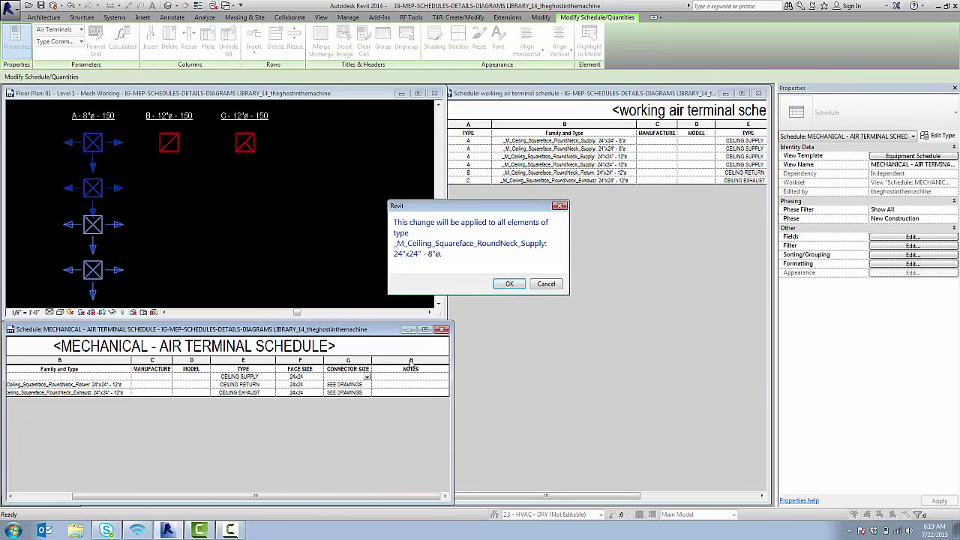
pyautogui.click(510, 285)
# - Clear the Connector Size value for the return and exhaust rows, confirming each type change
pyautogui.click(345, 384)
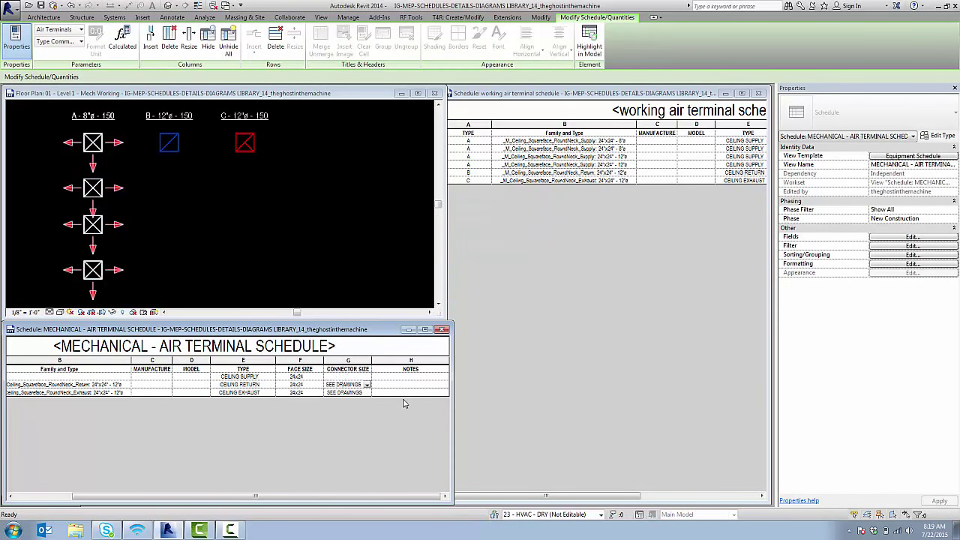
pyautogui.press('BackSpace')
pyautogui.click(352, 393)
pyautogui.click(509, 285)
pyautogui.click(348, 393)
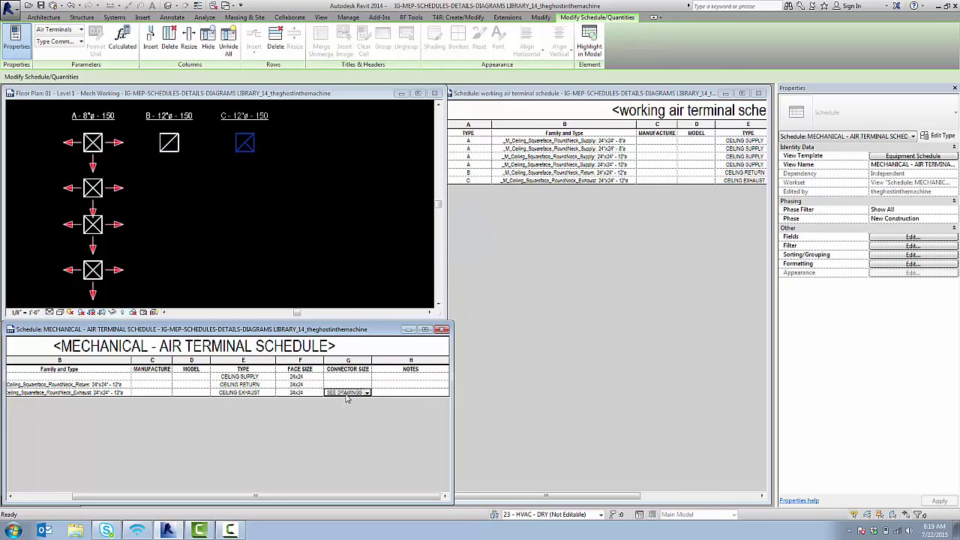
pyautogui.click(347, 393)
pyautogui.press('BackSpace')
pyautogui.click(361, 385)
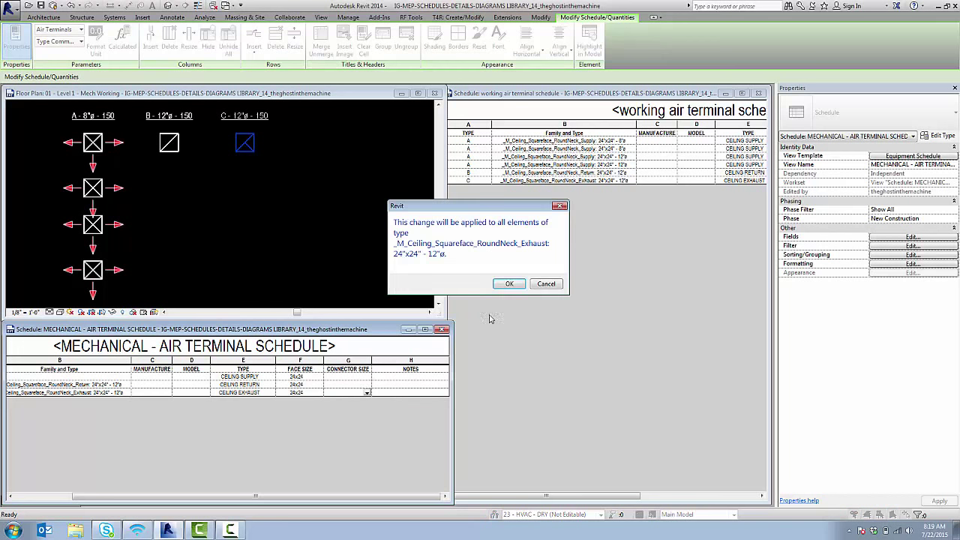
pyautogui.click(516, 285)
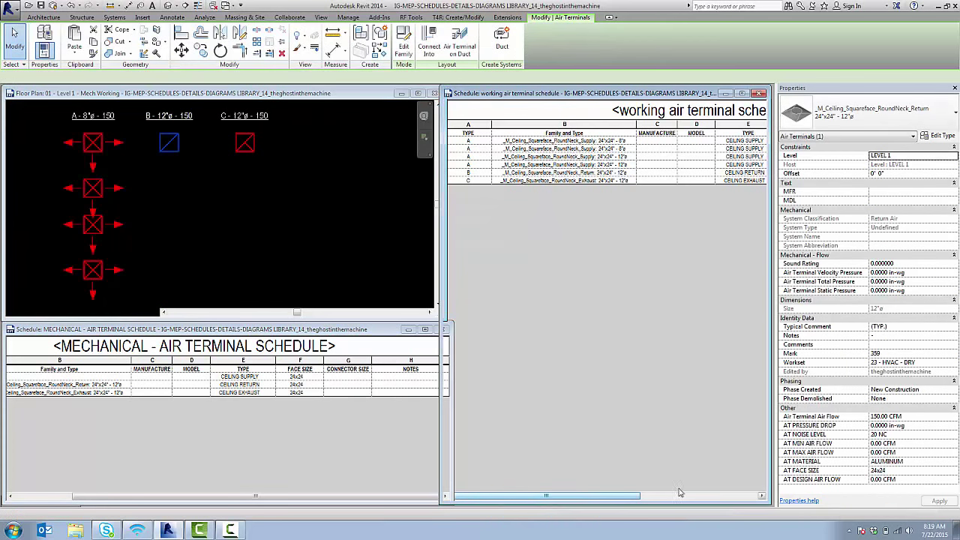
pyautogui.click(679, 496)
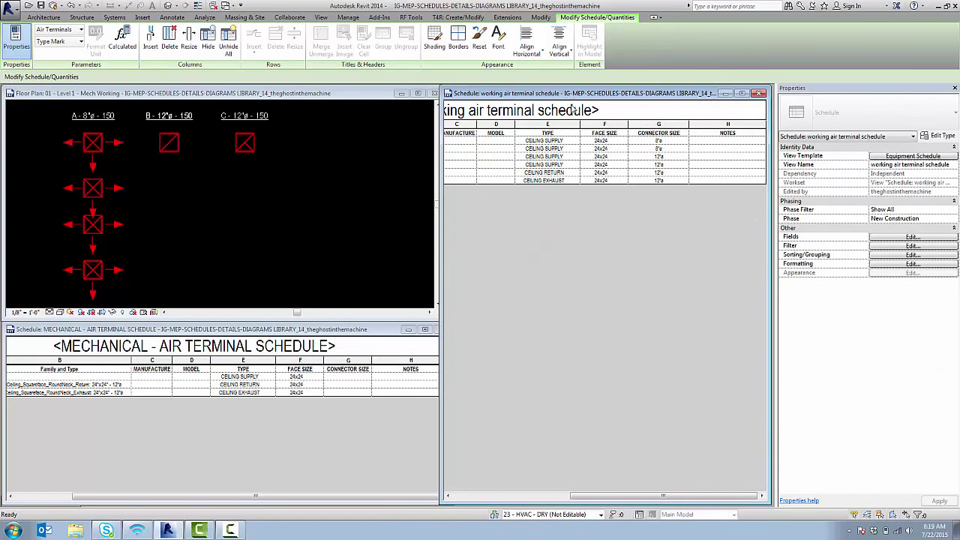
# - Add Type Comments to the working schedule's fields and move it up four places to follow Size
pyautogui.click(901, 238)
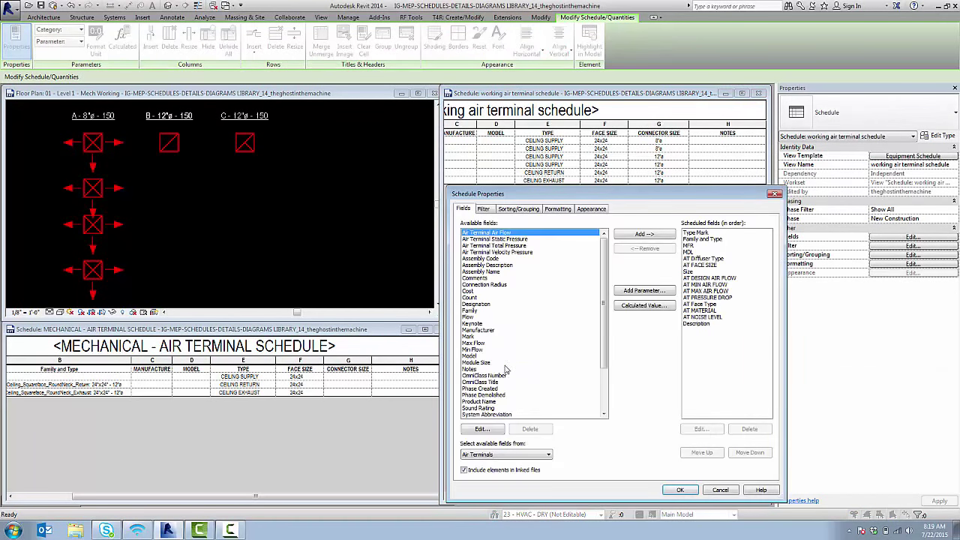
pyautogui.scroll(-3, 506, 369)
pyautogui.click(502, 393)
pyautogui.click(502, 388)
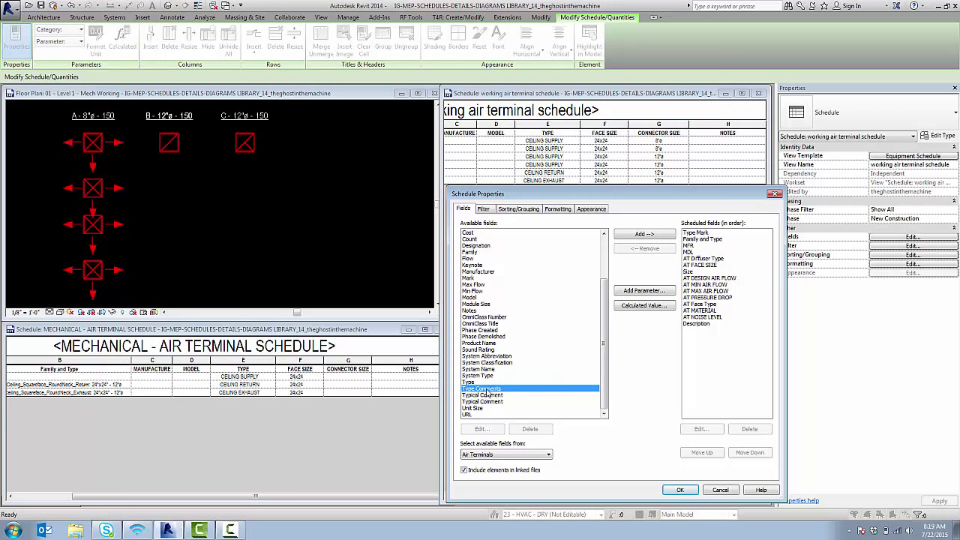
pyautogui.click(644, 234)
pyautogui.click(700, 454)
pyautogui.click(700, 453)
pyautogui.click(700, 454)
pyautogui.click(699, 453)
pyautogui.click(701, 454)
pyautogui.click(700, 454)
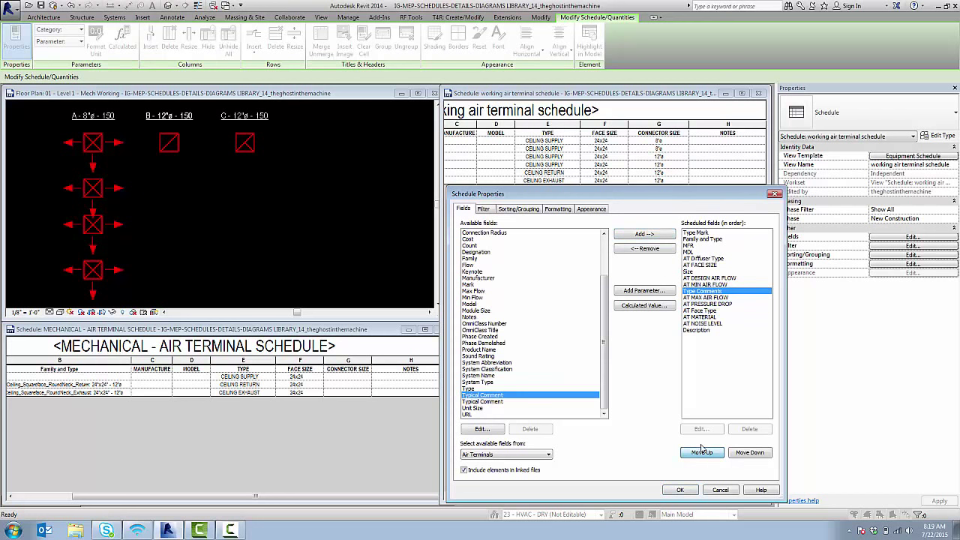
pyautogui.click(702, 454)
pyautogui.click(702, 455)
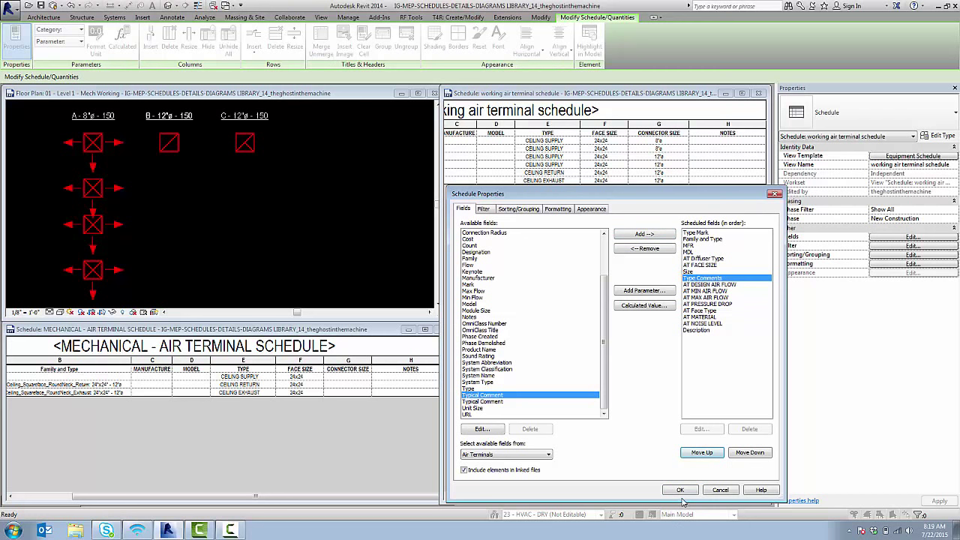
# - Add the Type Comments column to the working schedule and fit the floor plan in view
pyautogui.click(680, 490)
pyautogui.click(348, 384)
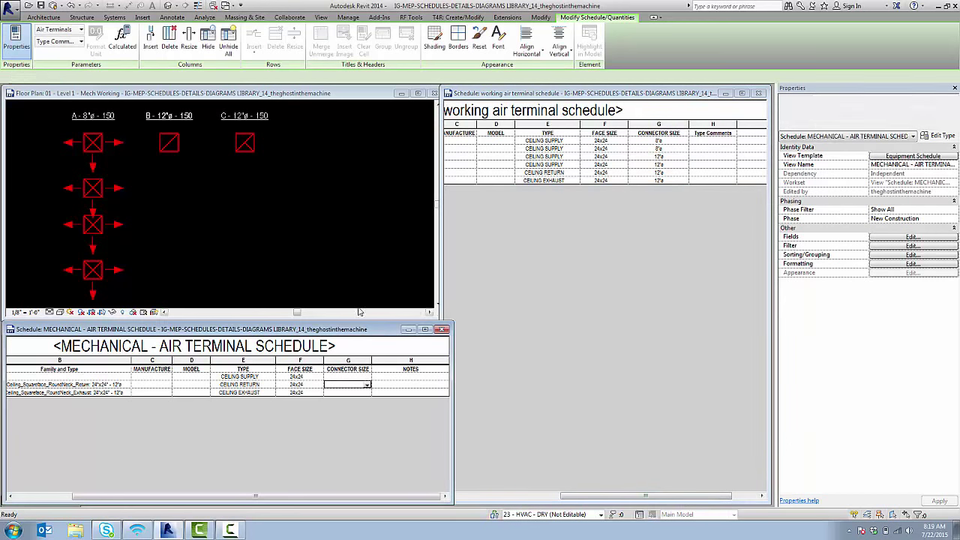
pyautogui.click(238, 276)
pyautogui.press('z')
pyautogui.press('f')
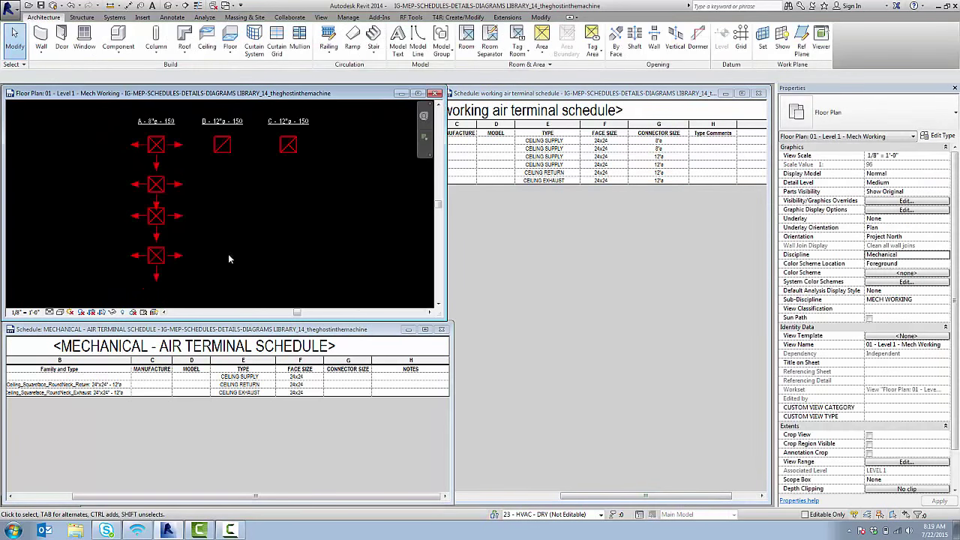
pyautogui.moveTo(251, 500); pyautogui.dragTo(191, 500)
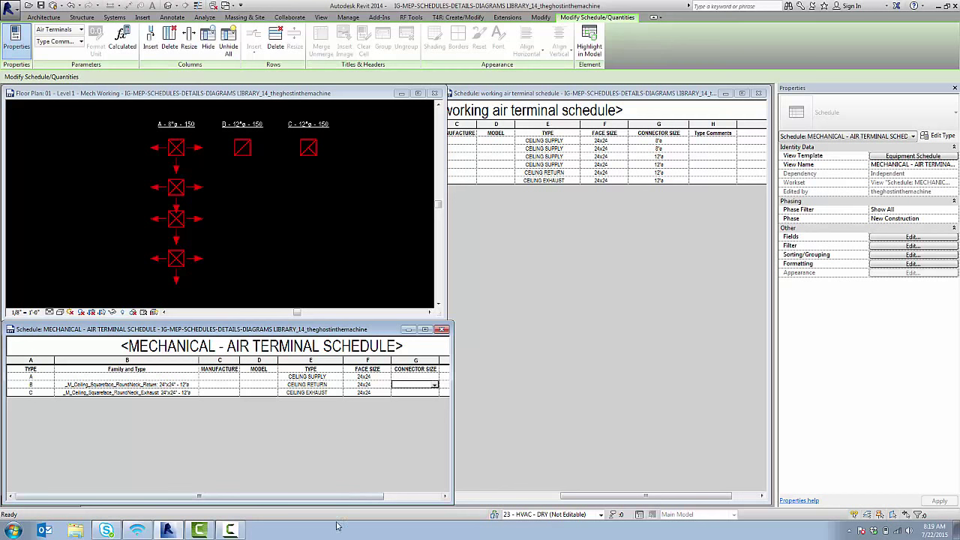
# - Set the CEILING SUPPLY connector size to SEE DRAWINGS for all supply diffusers
pyautogui.moveTo(347, 496); pyautogui.dragTo(416, 392)
pyautogui.press('Up')
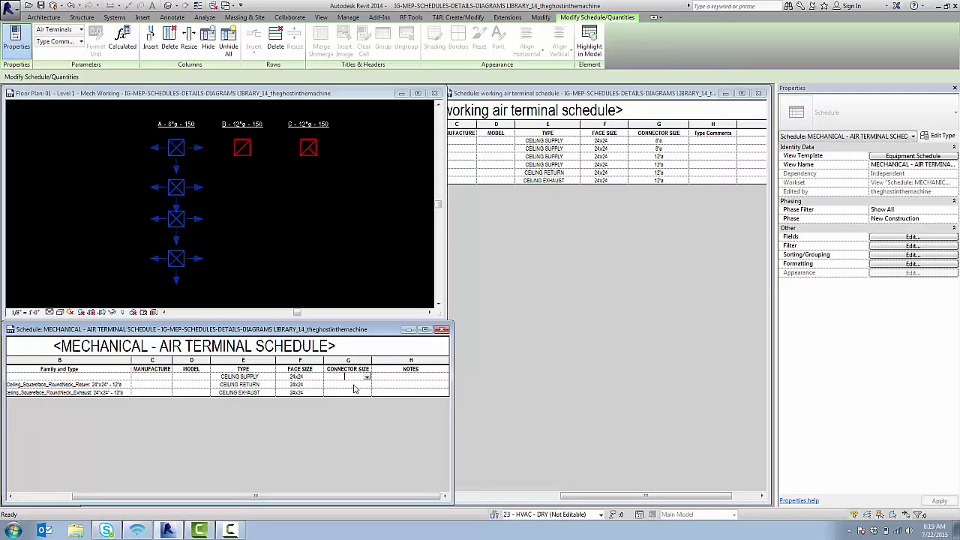
pyautogui.write('SEE DRAWINGS')
pyautogui.press('Return')
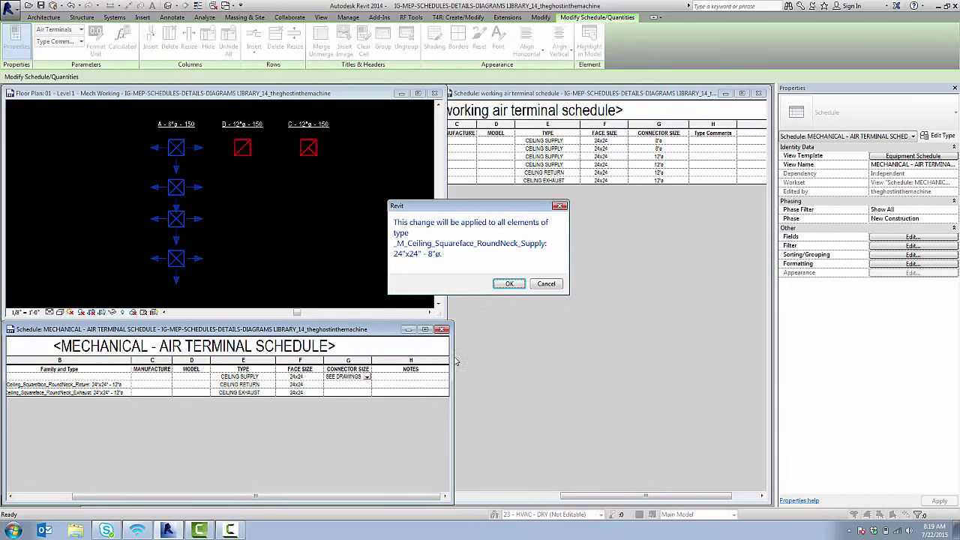
pyautogui.click(511, 289)
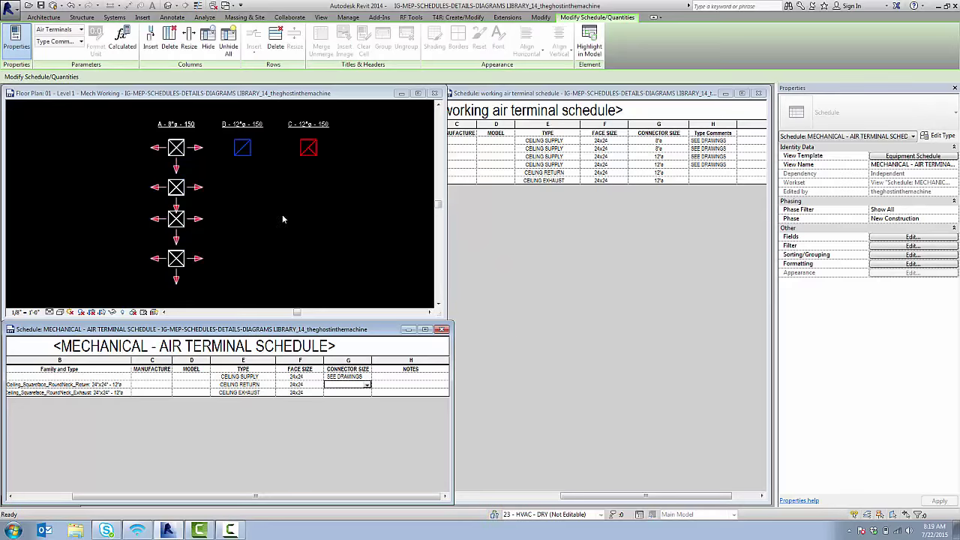
pyautogui.click(349, 247)
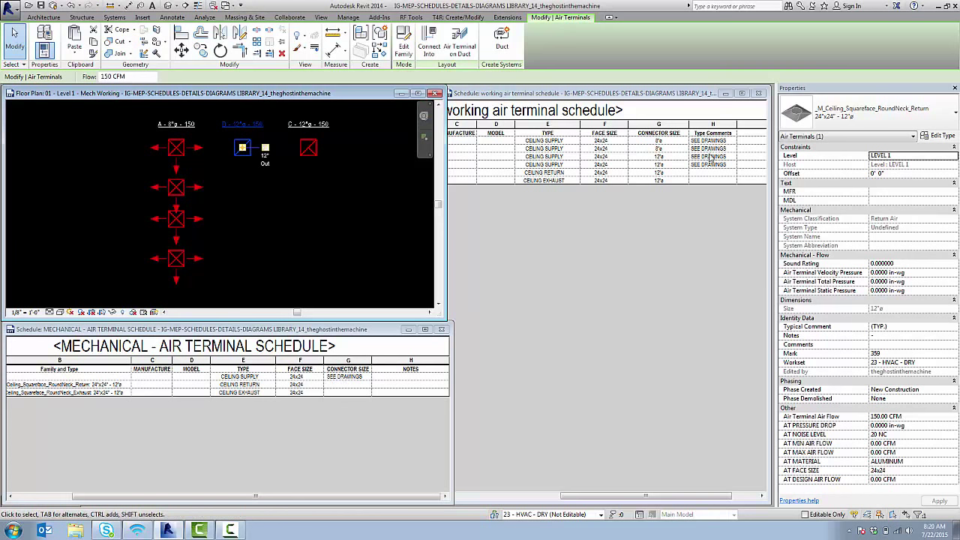
pyautogui.click(738, 124)
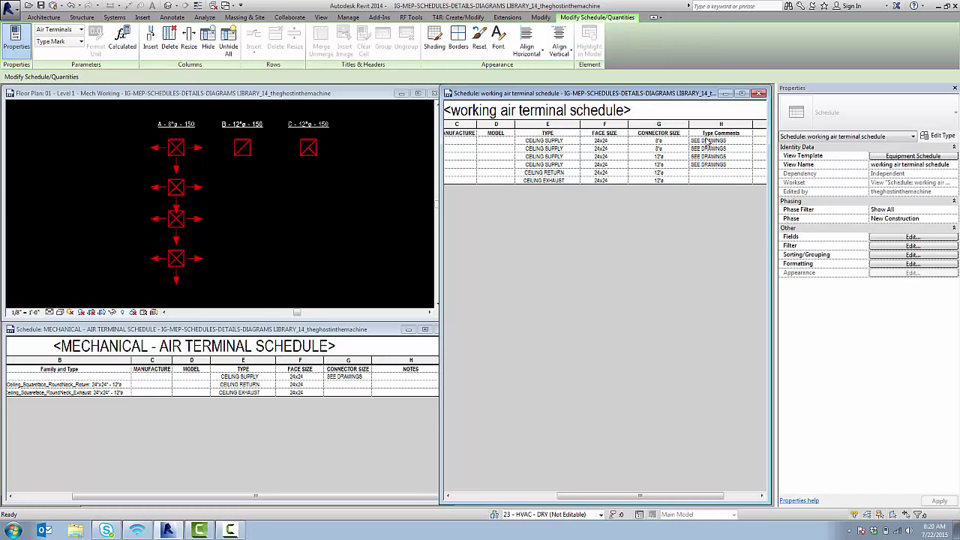
pyautogui.click(347, 384)
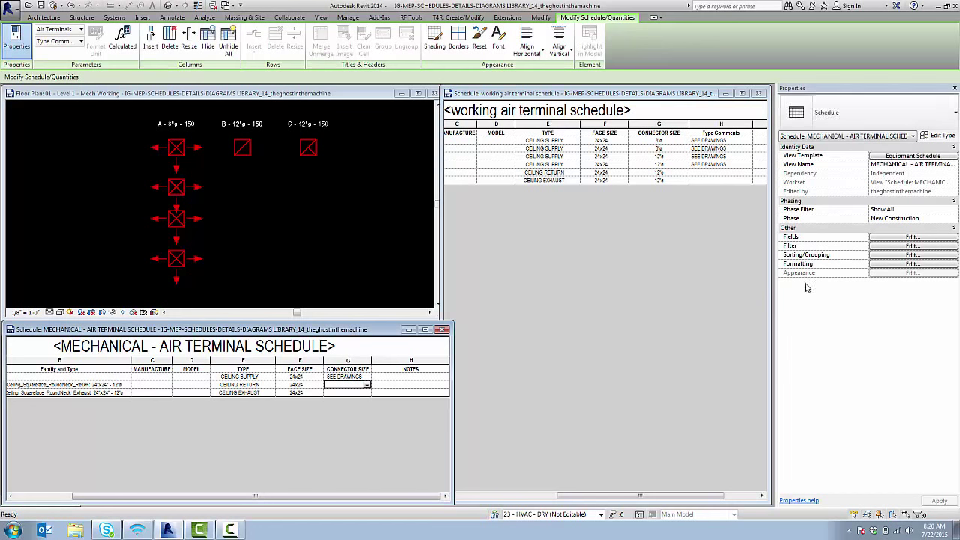
pyautogui.click(879, 256)
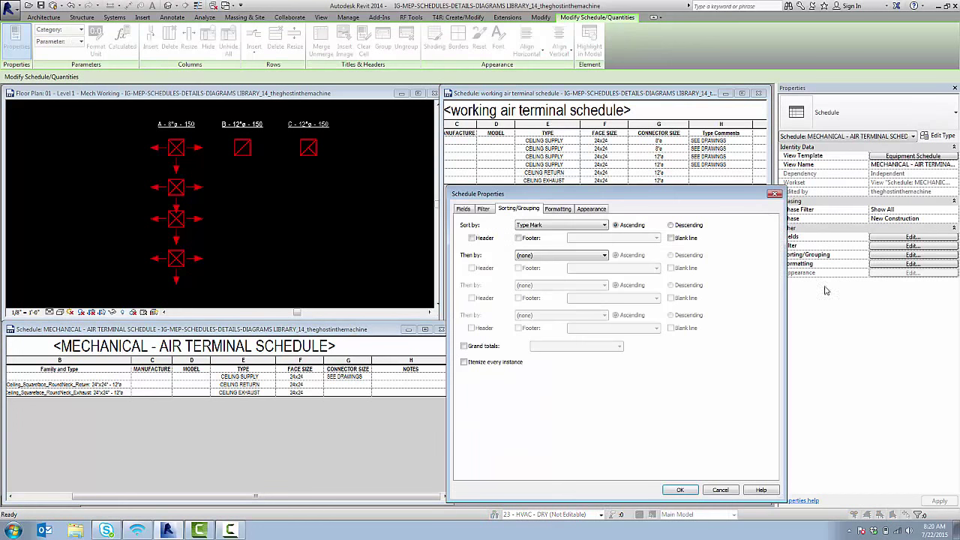
pyautogui.click(465, 363)
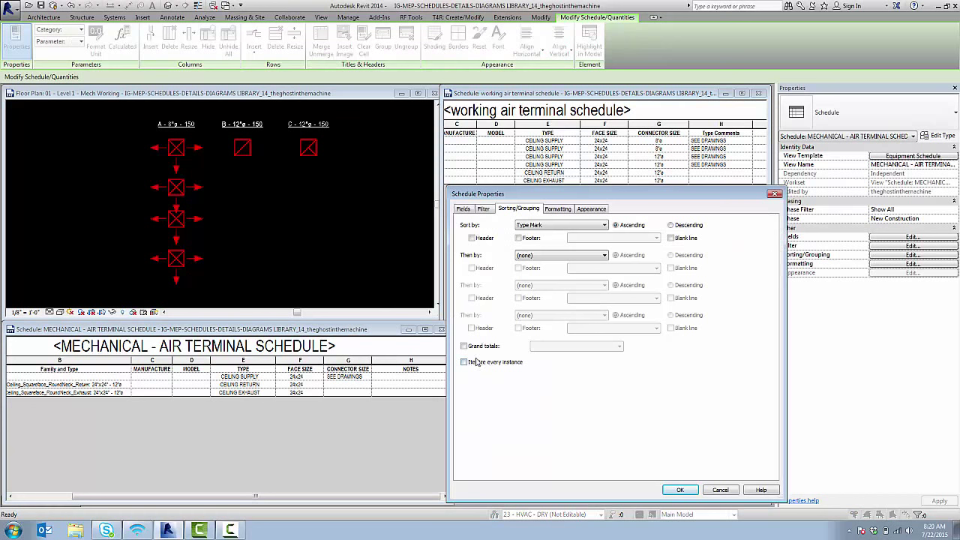
pyautogui.click(537, 228)
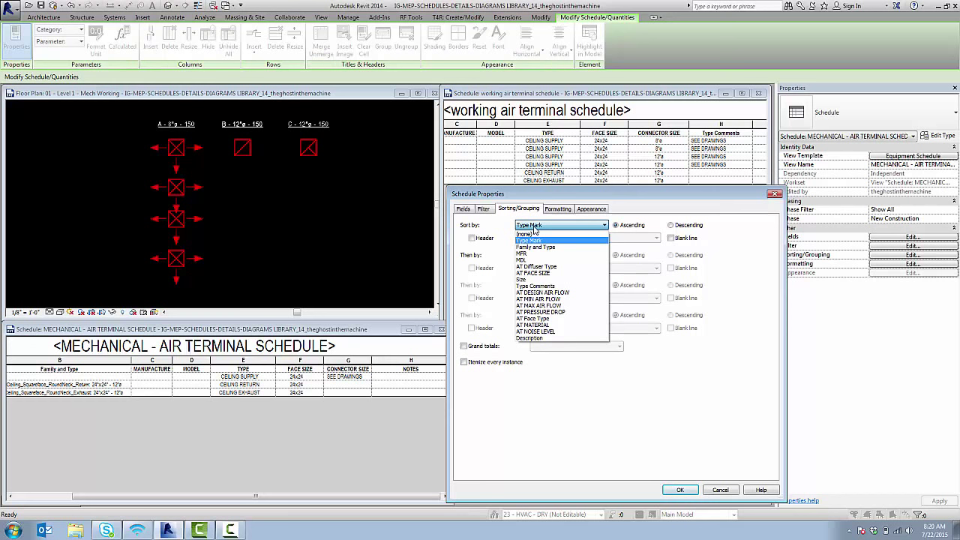
pyautogui.click(535, 229)
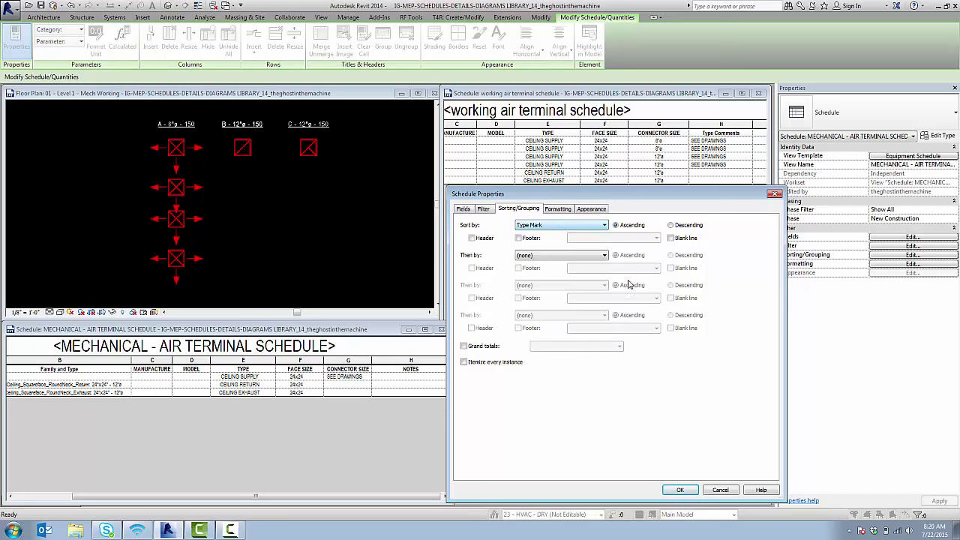
pyautogui.click(719, 491)
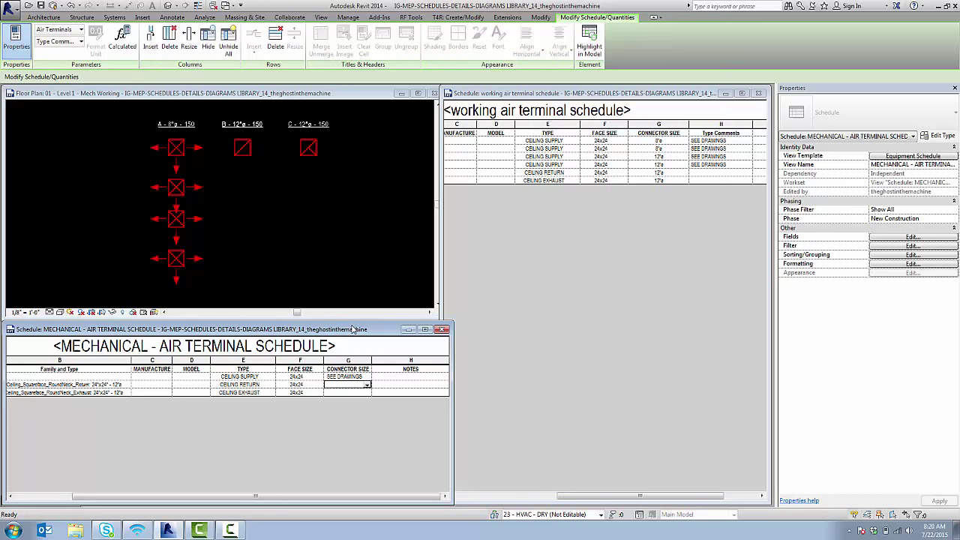
pyautogui.moveTo(453, 342); pyautogui.dragTo(443, 344)
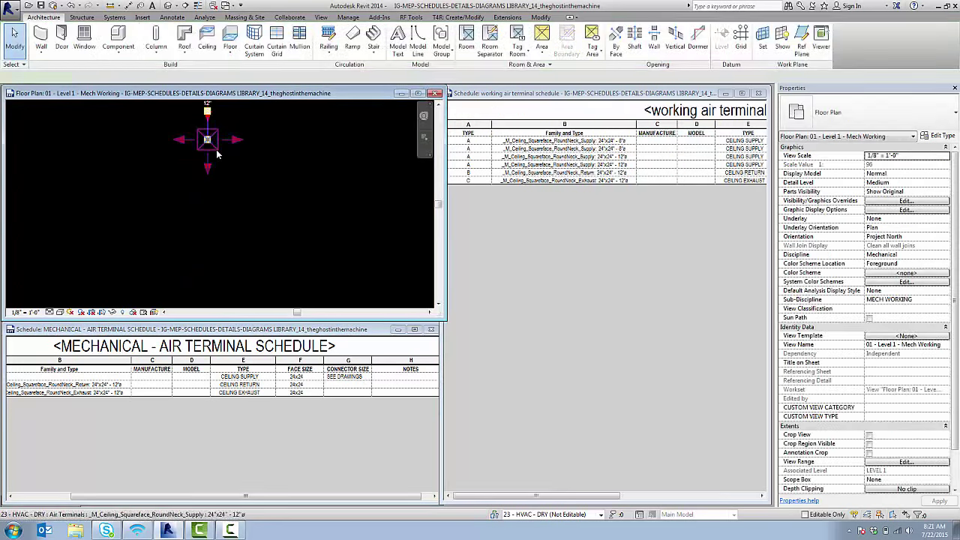
# - Copy and paste two supply air terminals below the original in the floor plan
pyautogui.click(209, 141)
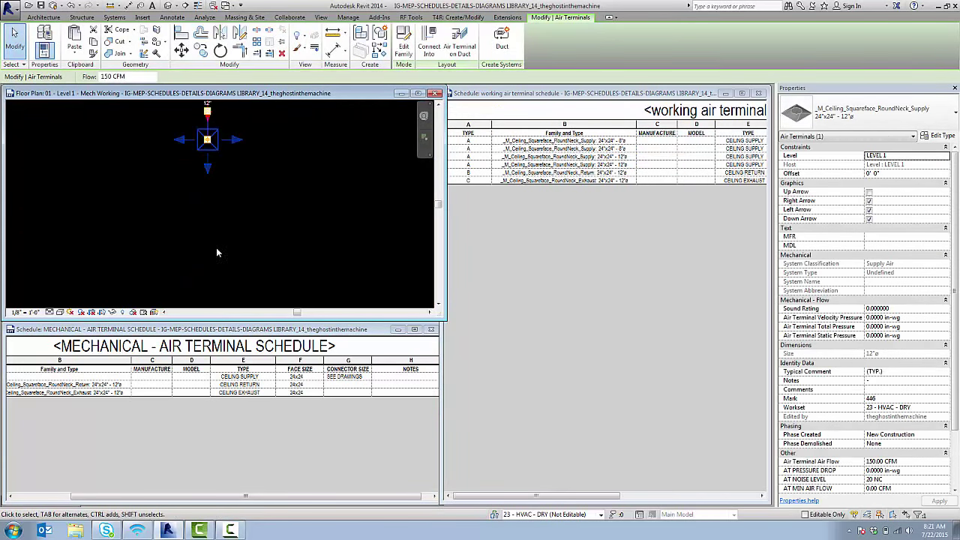
pyautogui.press('c')
pyautogui.press('o')
pyautogui.click(208, 179)
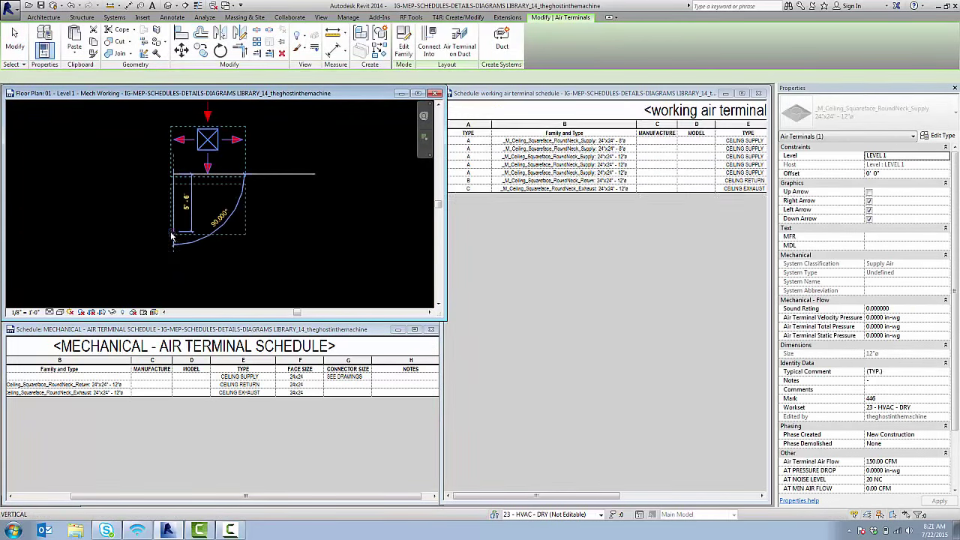
pyautogui.click(208, 236)
pyautogui.hotkey('ctrl', 'v')
pyautogui.click(207, 265)
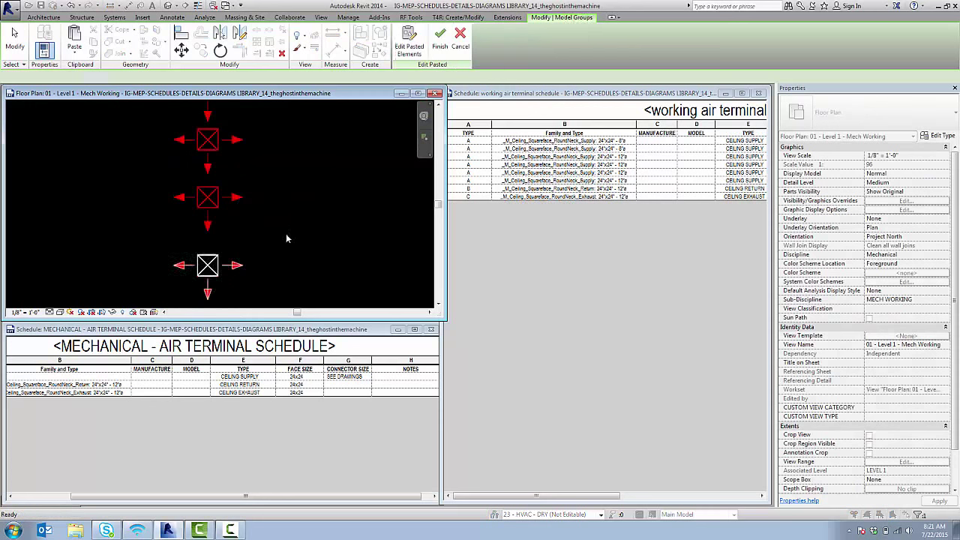
pyautogui.click(439, 38)
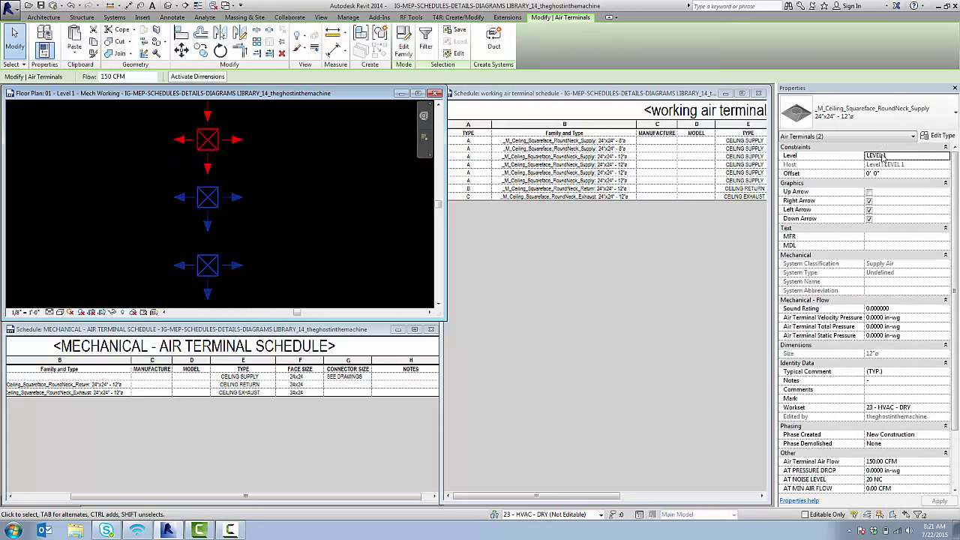
# - Change the copied terminals to the 12"x12" - 6"ø supply type
pyautogui.click(871, 112)
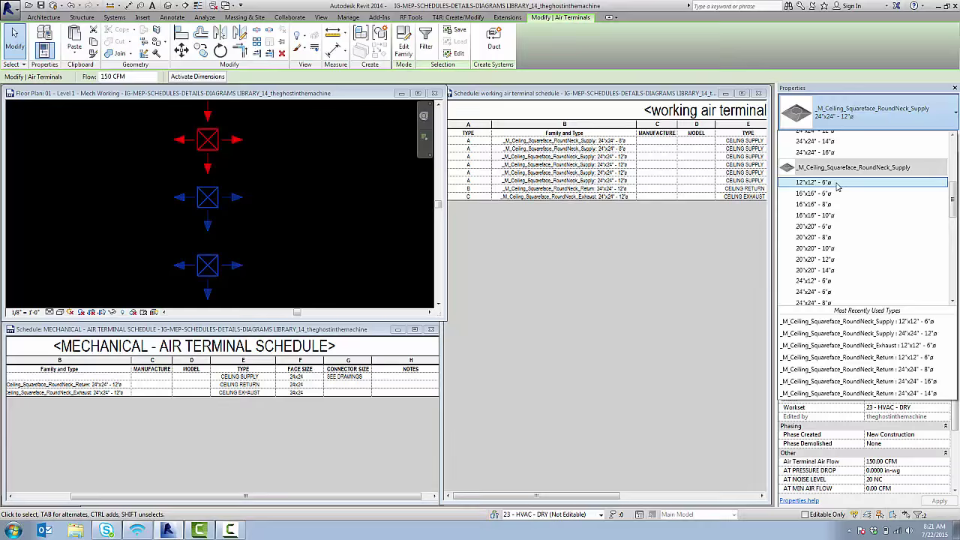
pyautogui.click(837, 187)
pyautogui.click(315, 213)
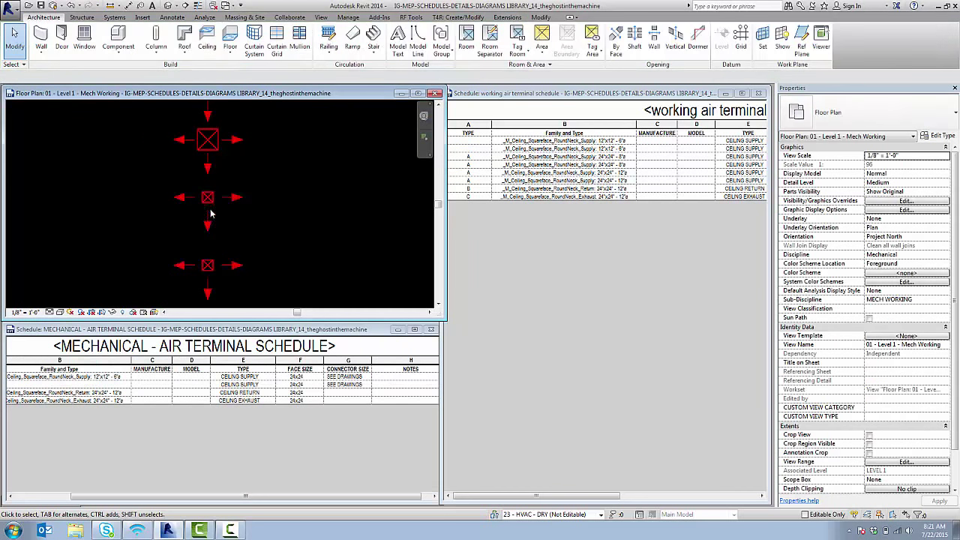
pyautogui.moveTo(257, 265)
pyautogui.mouseDown(button='middle')
pyautogui.moveTo(278, 236)
pyautogui.moveTo(259, 250)
pyautogui.mouseUp(button='middle')
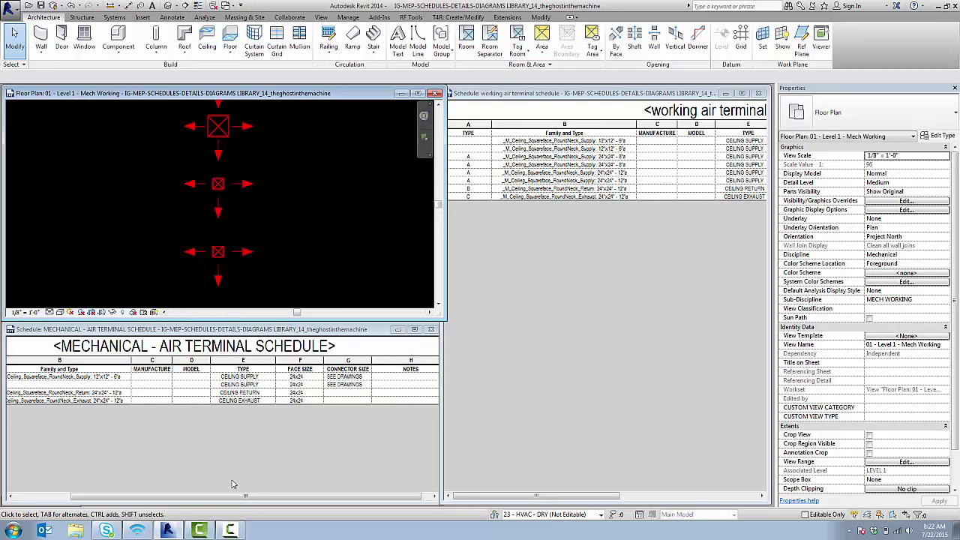
pyautogui.moveTo(243, 498); pyautogui.dragTo(140, 497)
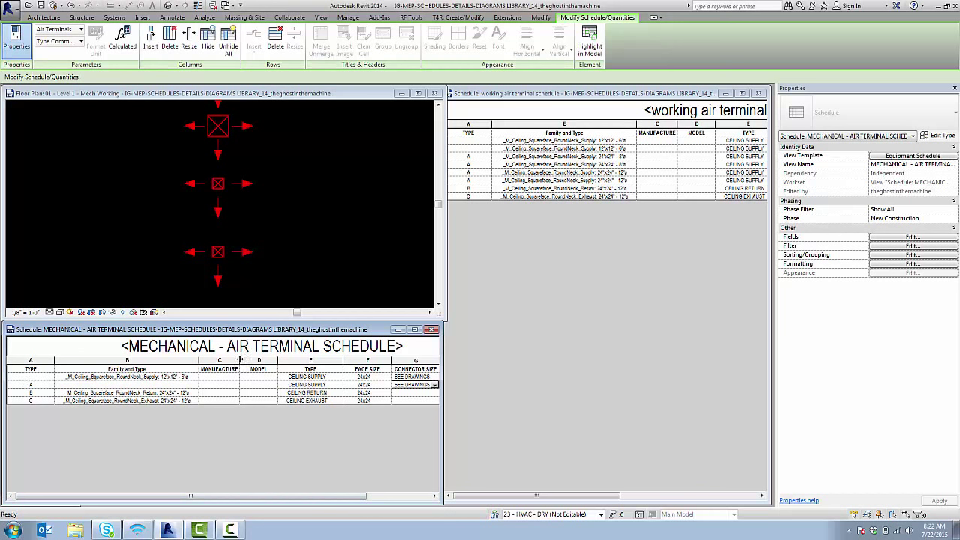
# - Enter Type Mark D for the 12"x12" supply row in the working schedule, applying it to the whole type
pyautogui.click(505, 95)
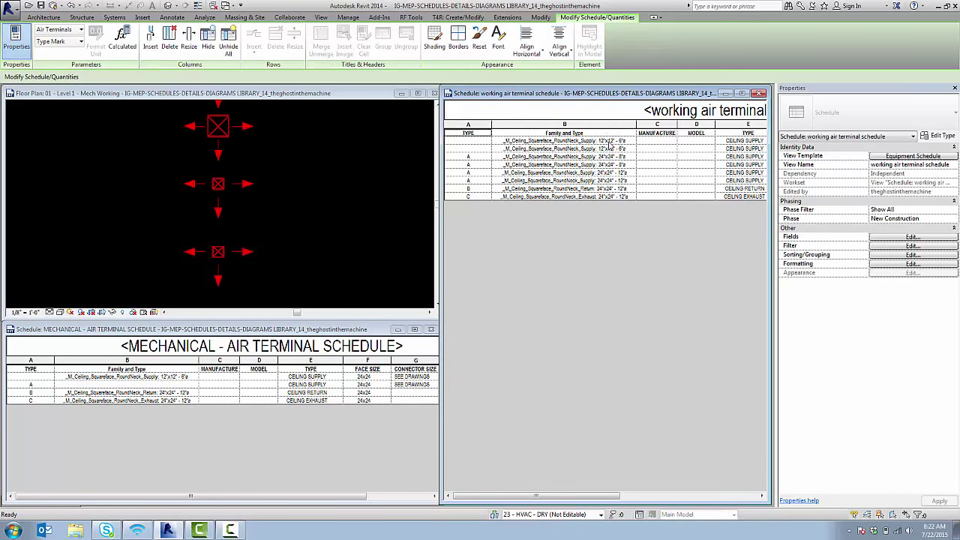
pyautogui.click(476, 140)
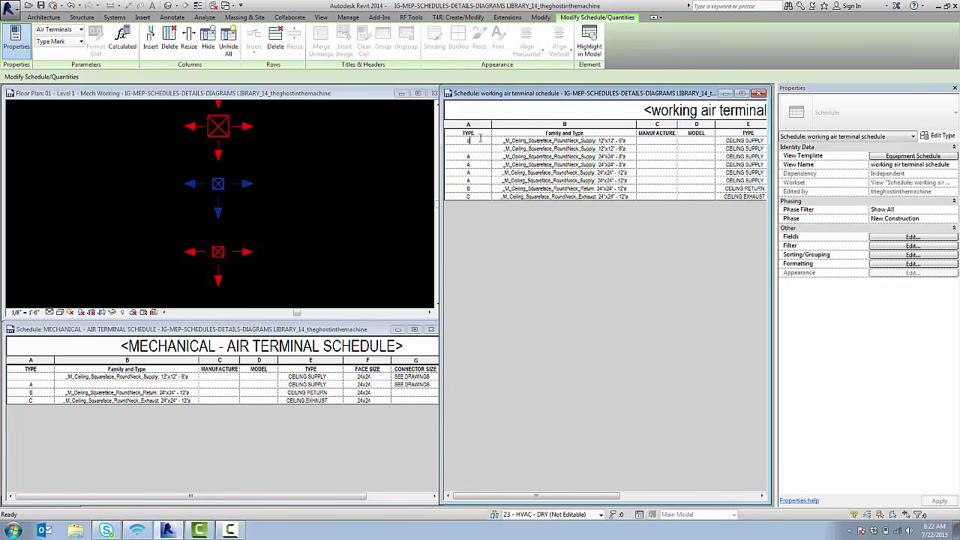
pyautogui.press('Return')
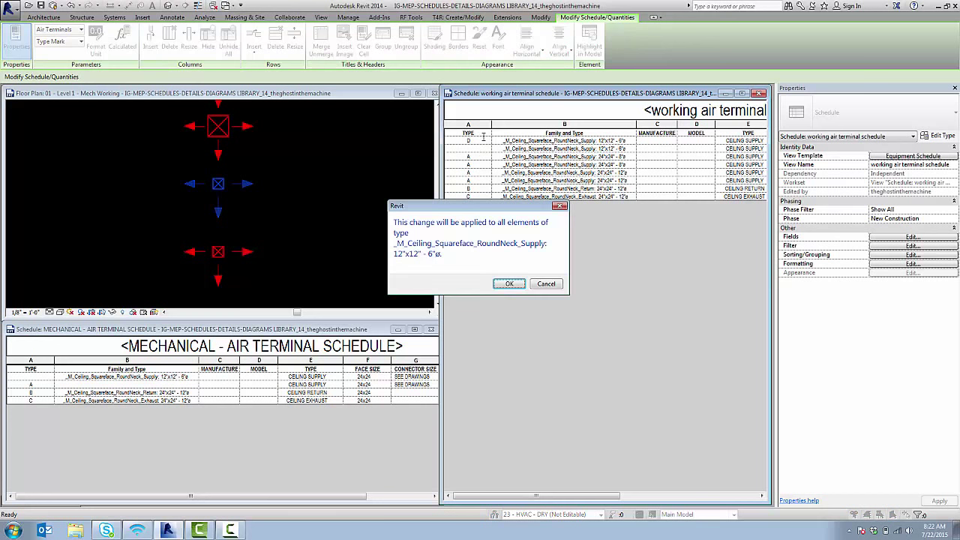
pyautogui.click(520, 285)
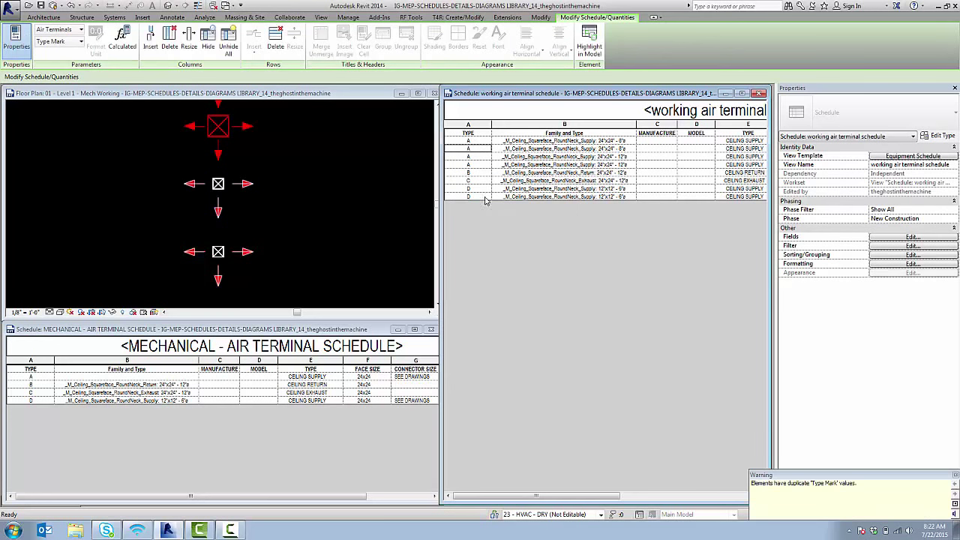
pyautogui.click(349, 213)
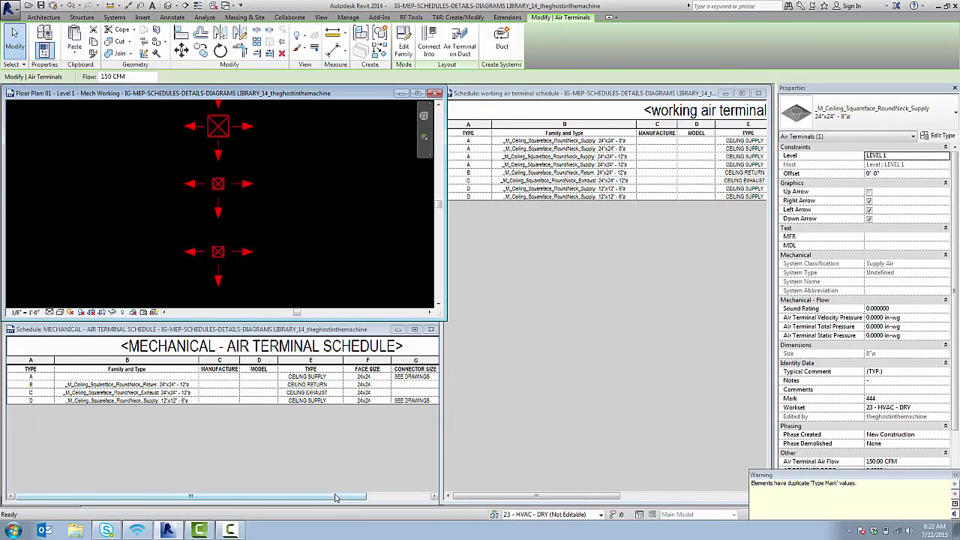
# - Enter 12x12 as the FACE SIZE of row D in the mechanical air terminal schedule
pyautogui.moveTo(337, 498); pyautogui.dragTo(397, 499)
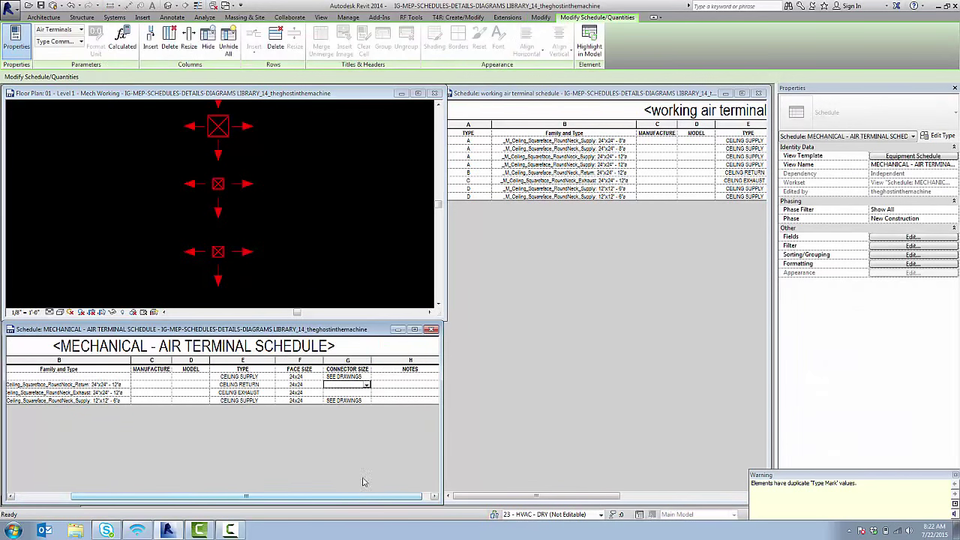
pyautogui.click(296, 400)
pyautogui.write('12x1')
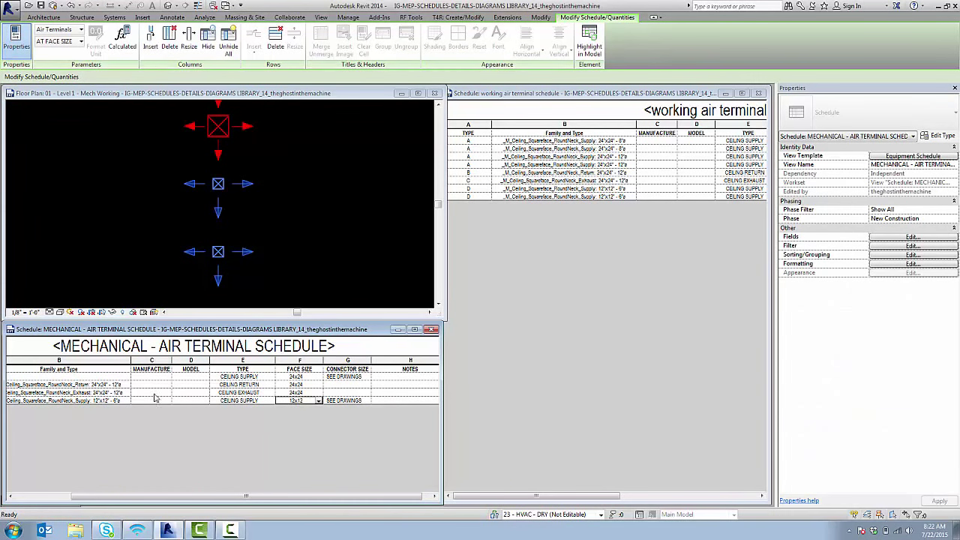
pyautogui.moveTo(255, 497); pyautogui.dragTo(192, 496)
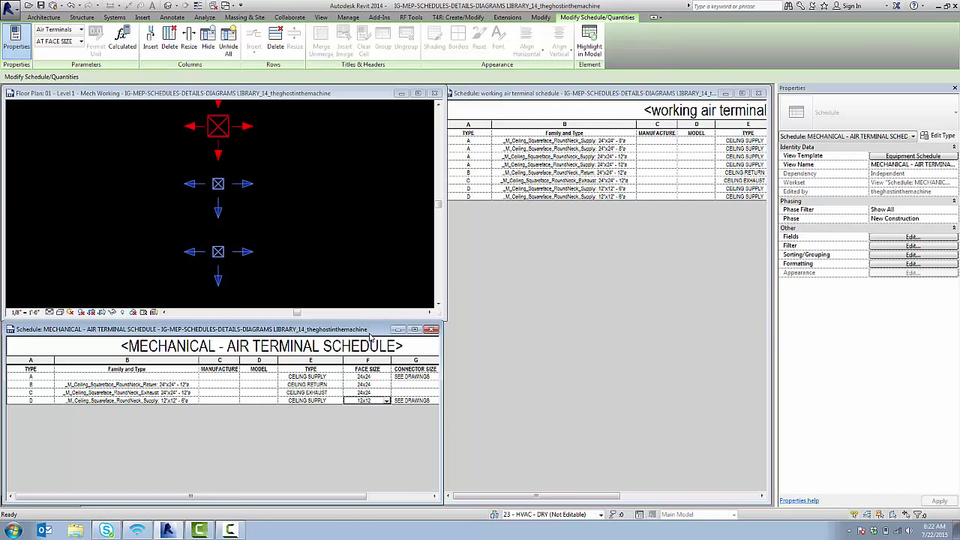
pyautogui.click(338, 267)
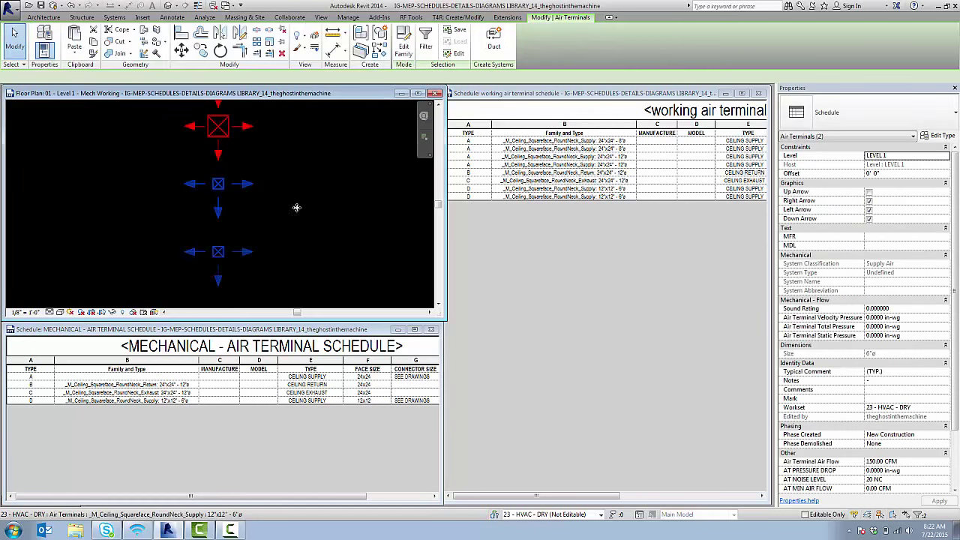
# - Zoom out to view the whole air terminal layout in the floor plan
pyautogui.scroll(-3, 197, 253)
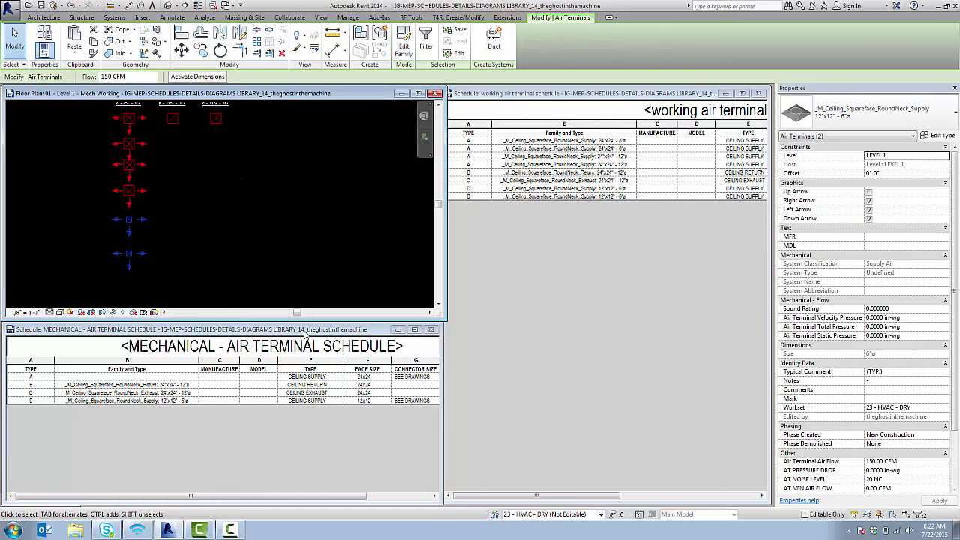